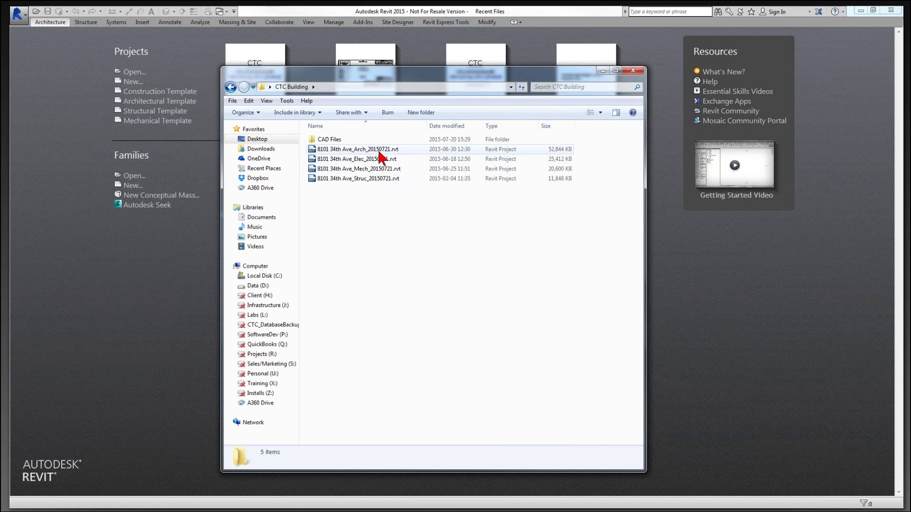
- Create a new blank project from a template instead of opening the existing architectural model
{"action": "left_click", "coordinate": [362, 146]}
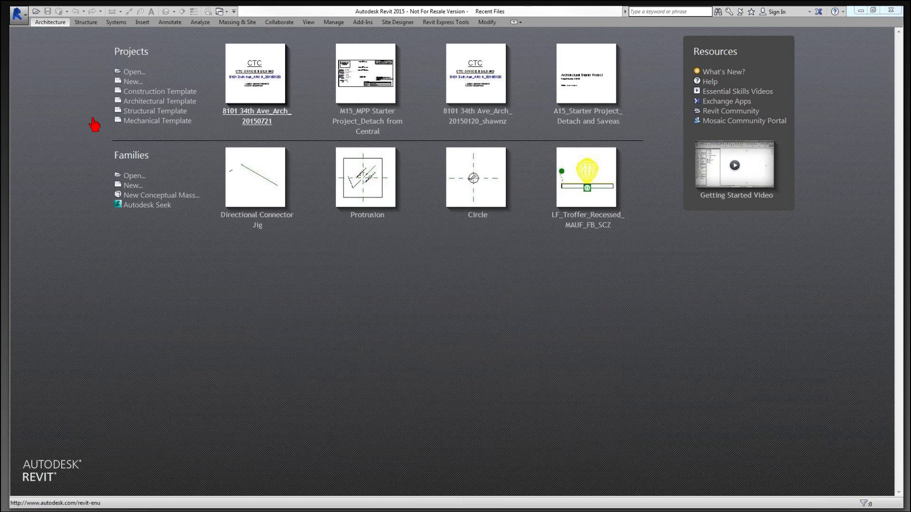
{"action": "left_click", "coordinate": [132, 82]}
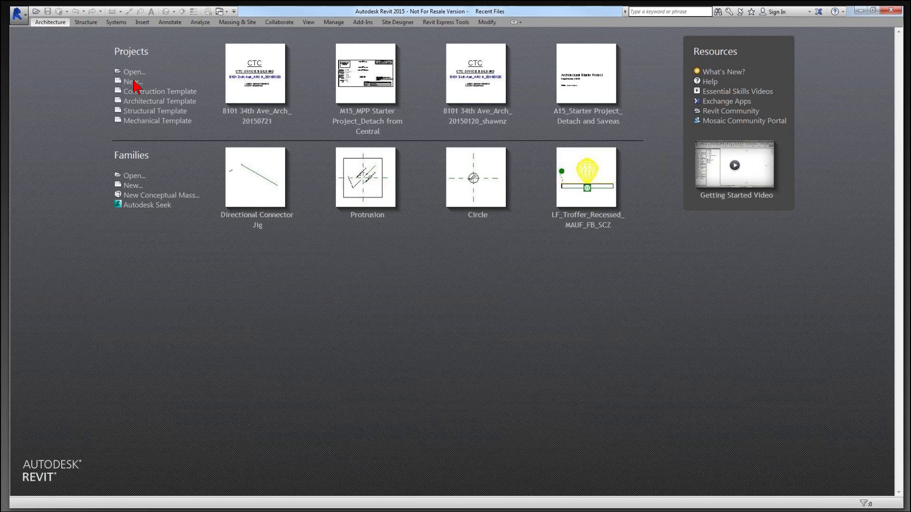
{"action": "left_click", "coordinate": [469, 250]}
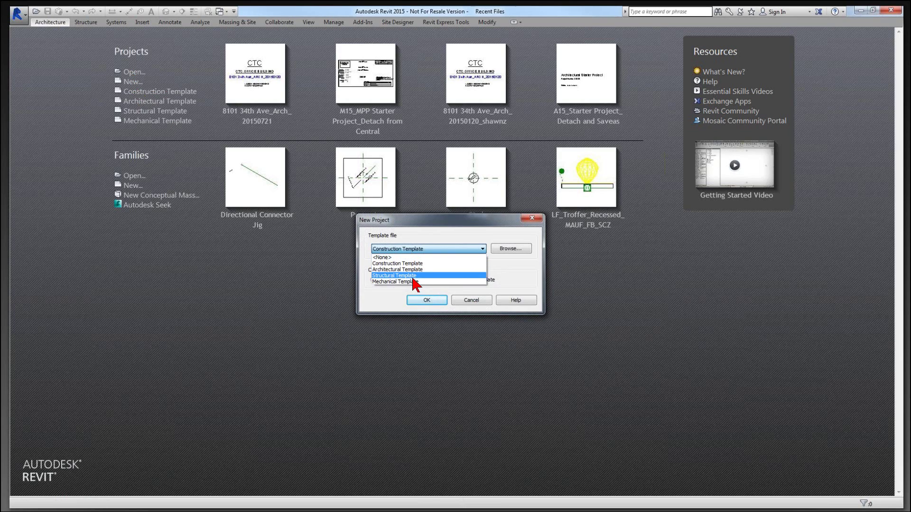
{"action": "left_click", "coordinate": [415, 281]}
{"action": "left_click", "coordinate": [429, 300]}
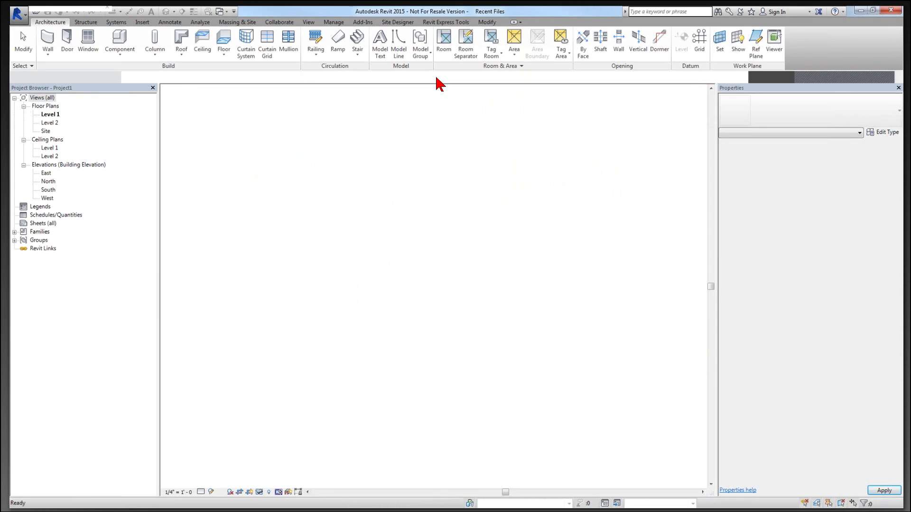
- Open the Load/Unload Files tool of the CTC Import and Link Manager
{"action": "left_click", "coordinate": [442, 23]}
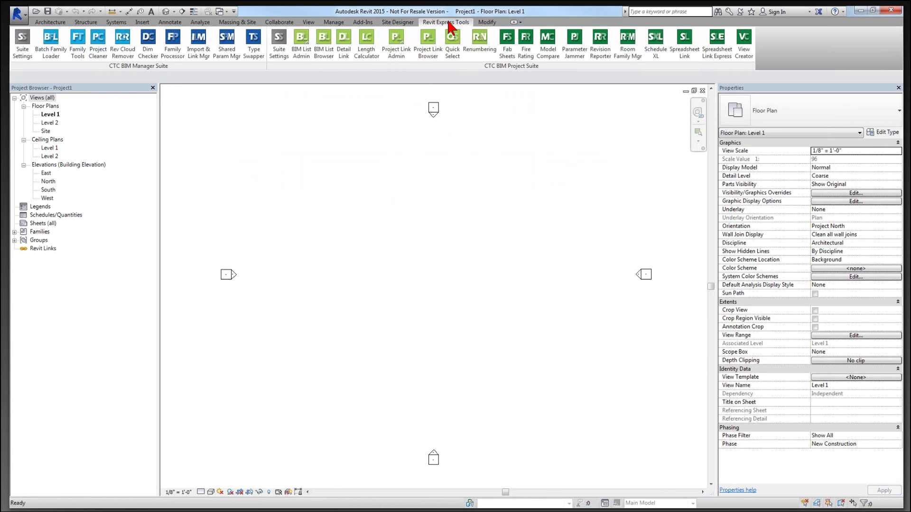
{"action": "left_click", "coordinate": [199, 54]}
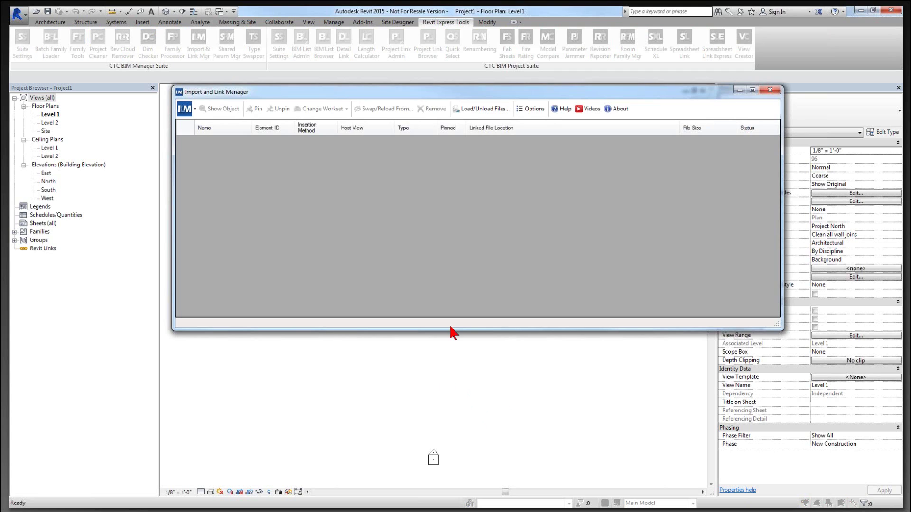
{"action": "left_click", "coordinate": [485, 115]}
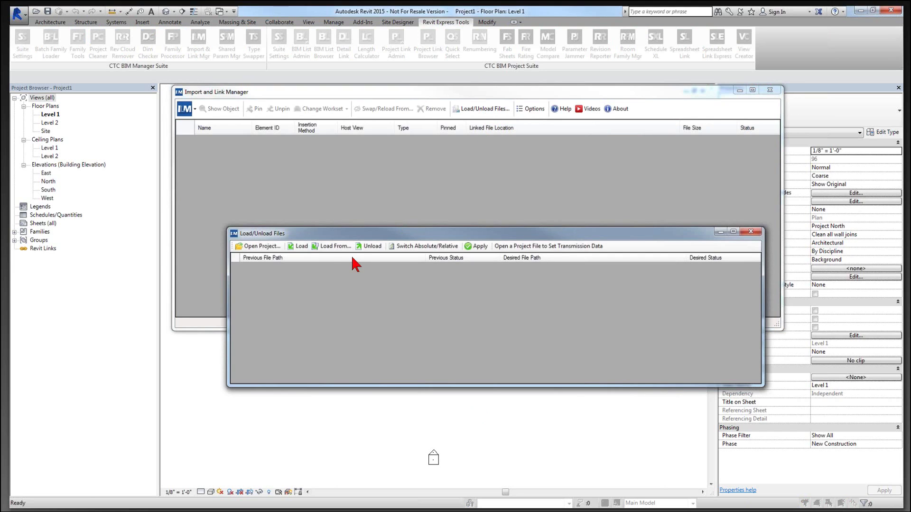
- Load the project file 8101 34th Ave_Arch_20150721.rvt from the desktop's CTC Building folder into Load/Unload Files
{"action": "left_click", "coordinate": [255, 248]}
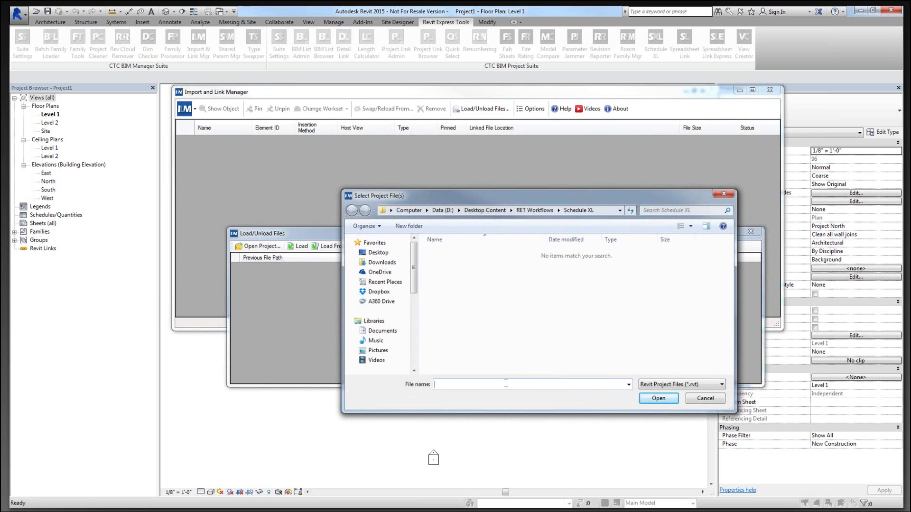
{"action": "type", "text": "C:\\Users\\shawnz\\Desktop\\CTC Building"}
{"action": "key", "text": "Return"}
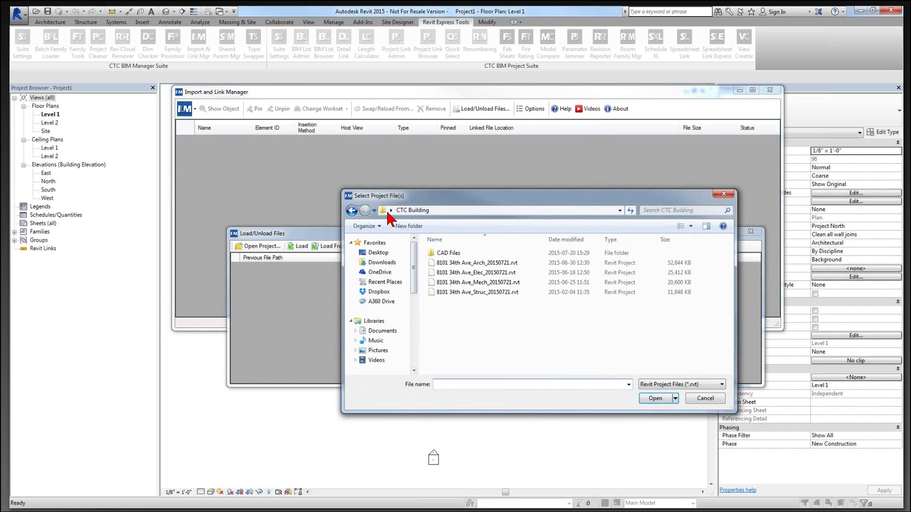
{"action": "left_click", "coordinate": [404, 214]}
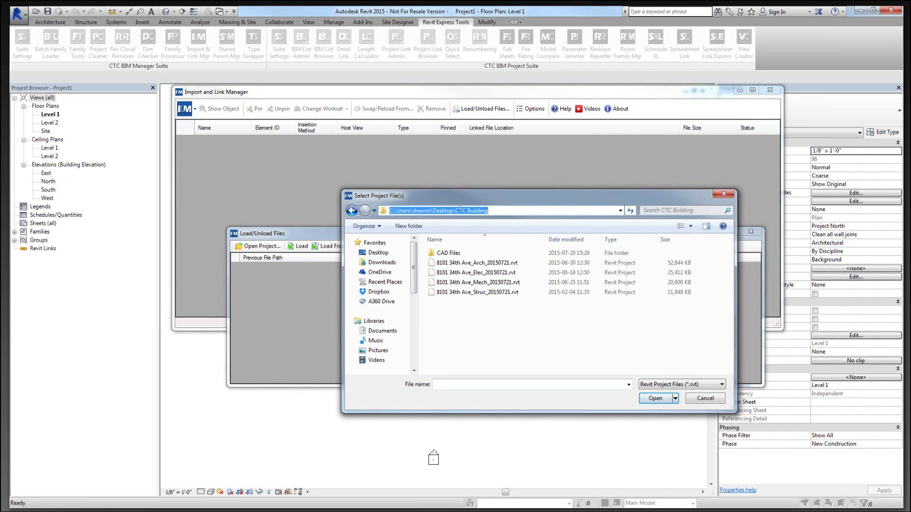
{"action": "left_click_drag", "start_coordinate": [455, 211], "coordinate": [494, 217]}
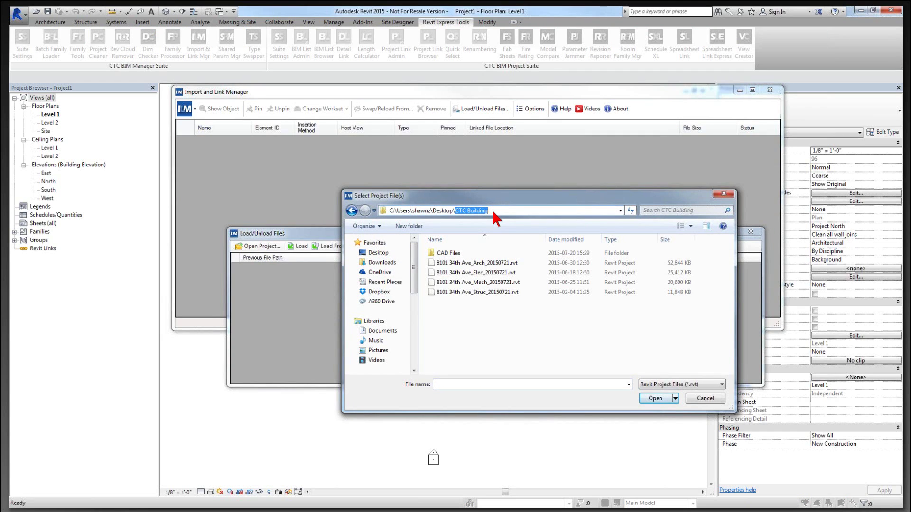
{"action": "left_click", "coordinate": [505, 327]}
{"action": "left_click", "coordinate": [474, 263]}
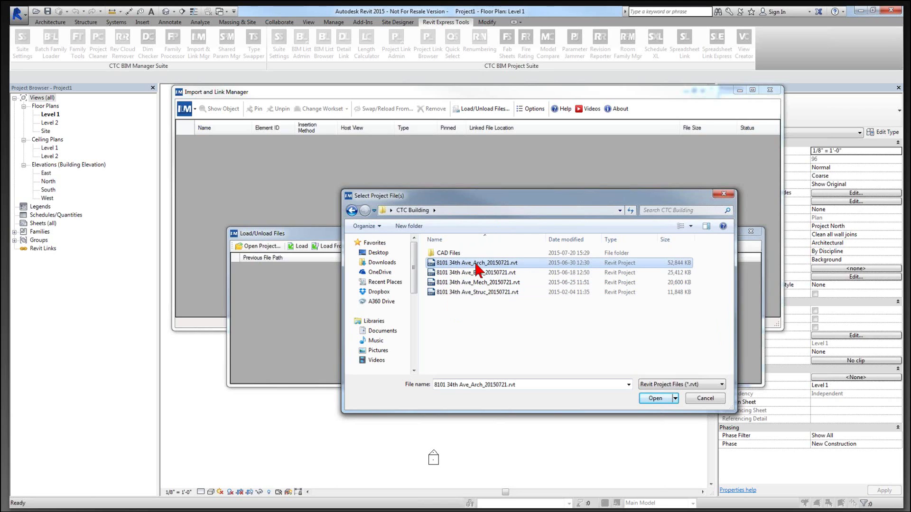
{"action": "left_click", "coordinate": [655, 398]}
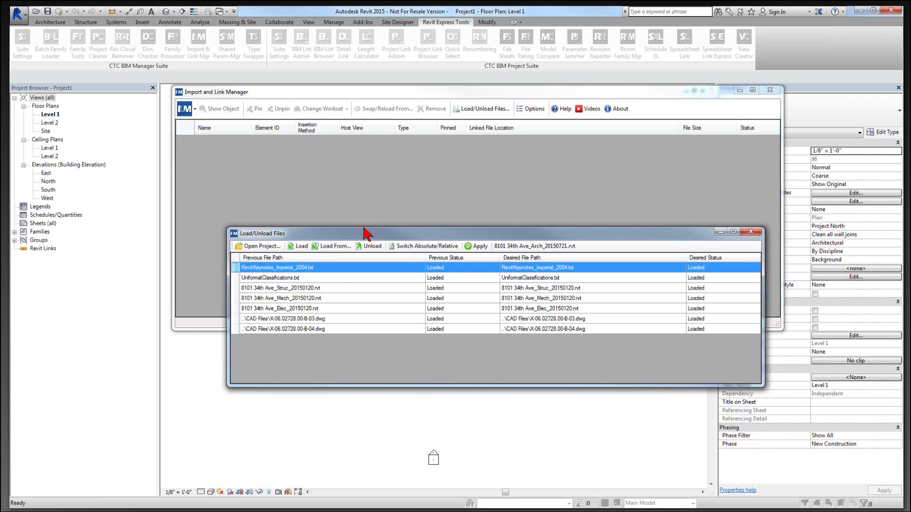
- Repoint the structural model link to 8101 34th Ave_Struc_20150721.rvt in the CTC Building folder
{"action": "left_click_drag", "start_coordinate": [367, 233], "coordinate": [362, 220]}
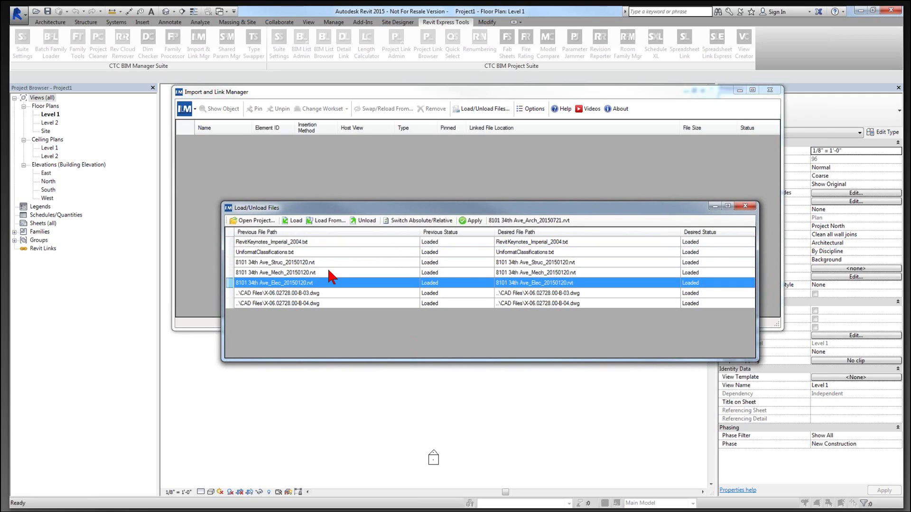
{"action": "left_click", "coordinate": [332, 266]}
{"action": "left_click", "coordinate": [333, 283]}
{"action": "left_click", "coordinate": [372, 263]}
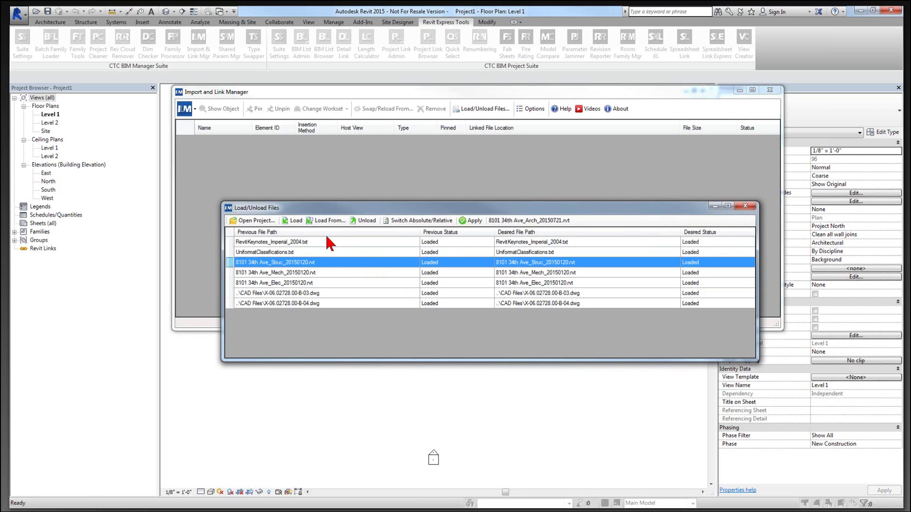
{"action": "left_click", "coordinate": [316, 220]}
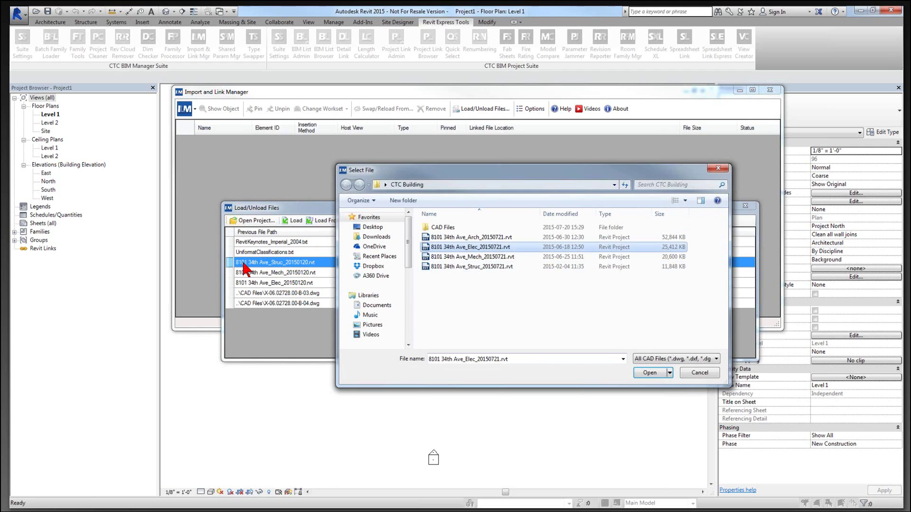
{"action": "left_click", "coordinate": [473, 267]}
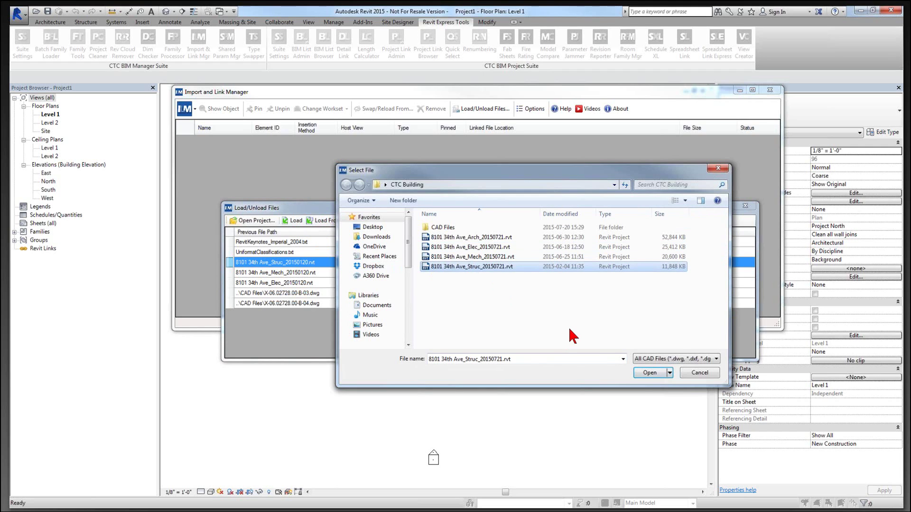
{"action": "left_click", "coordinate": [650, 373]}
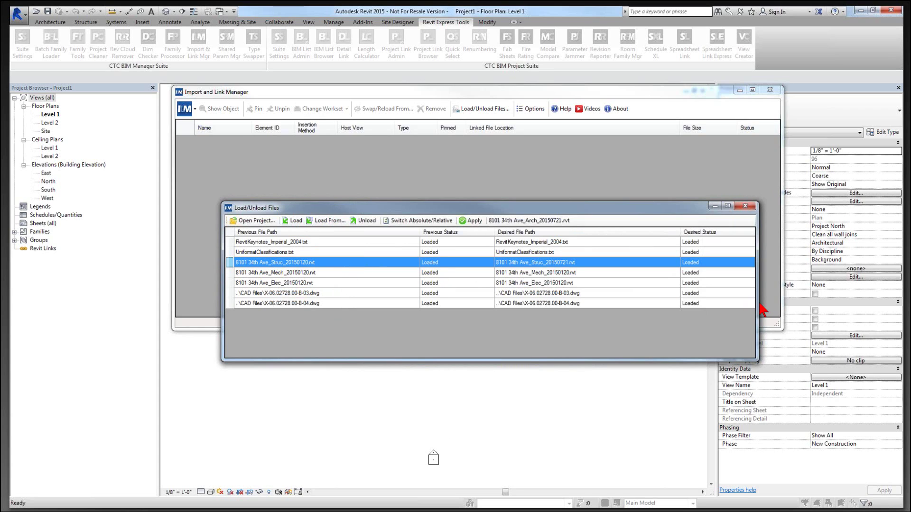
- Widen the Load/Unload Files window and repoint the mechanical model link to 8101 34th Ave_Mech_20150721.rvt
{"action": "left_click_drag", "start_coordinate": [758, 303], "coordinate": [779, 302]}
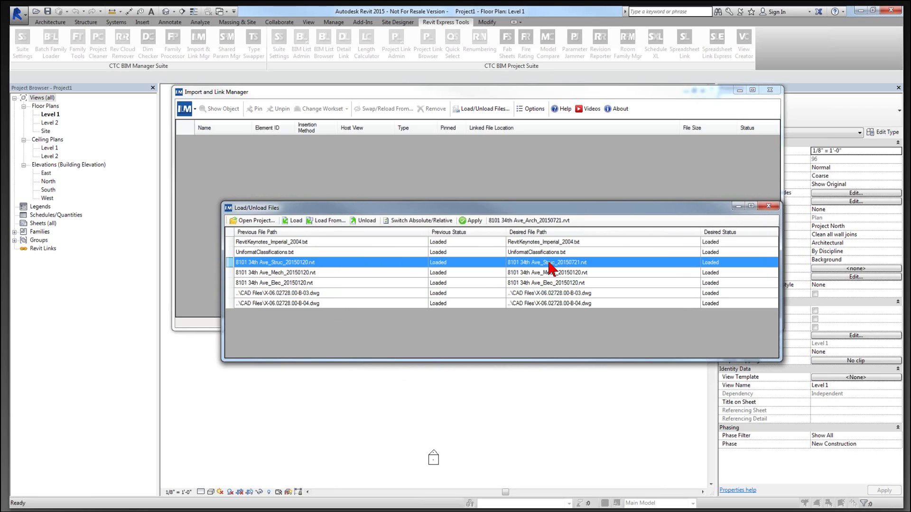
{"action": "left_click", "coordinate": [402, 274]}
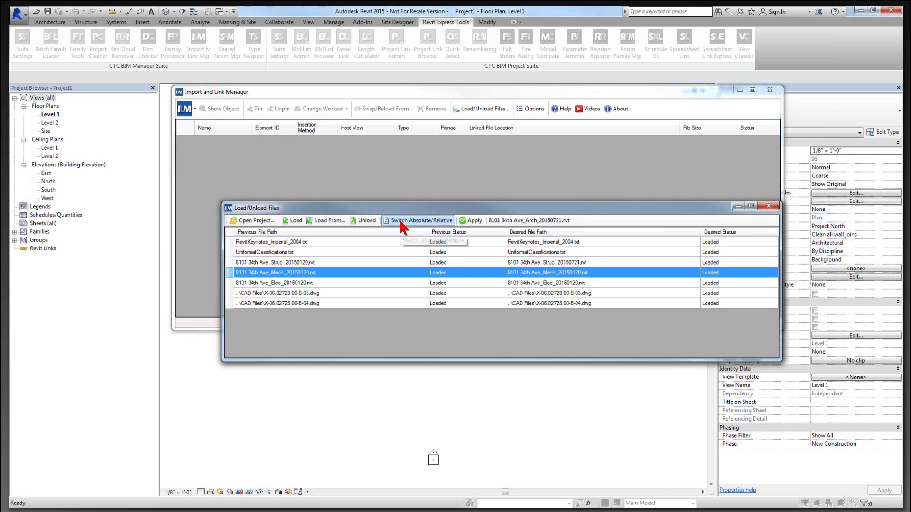
{"action": "left_click", "coordinate": [326, 221]}
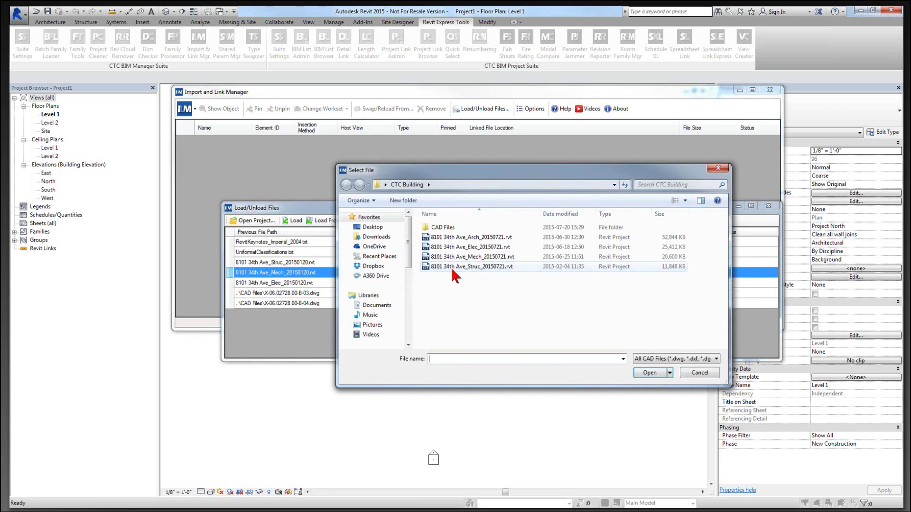
{"action": "left_click", "coordinate": [476, 256]}
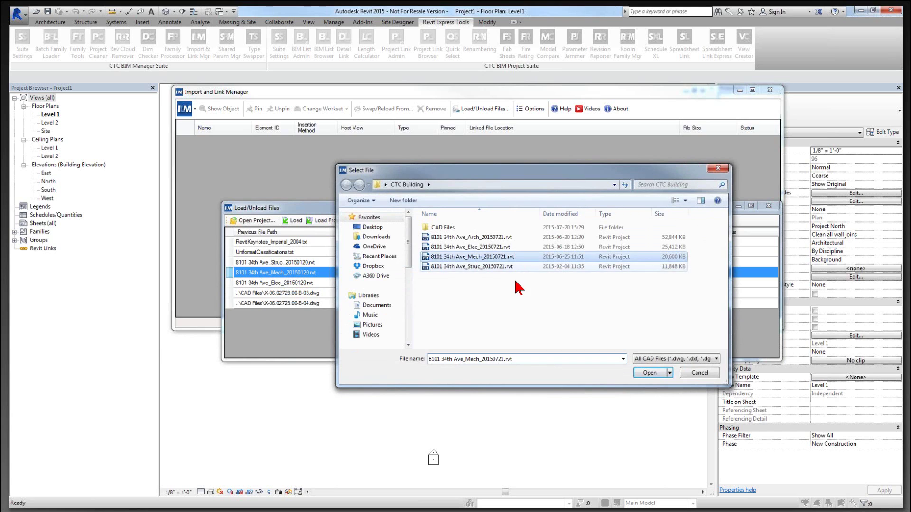
{"action": "left_click", "coordinate": [649, 372]}
- Repoint the electrical model link to 8101 34th Ave_Elec_20150721.rvt
{"action": "left_click", "coordinate": [315, 283]}
{"action": "left_click", "coordinate": [327, 221]}
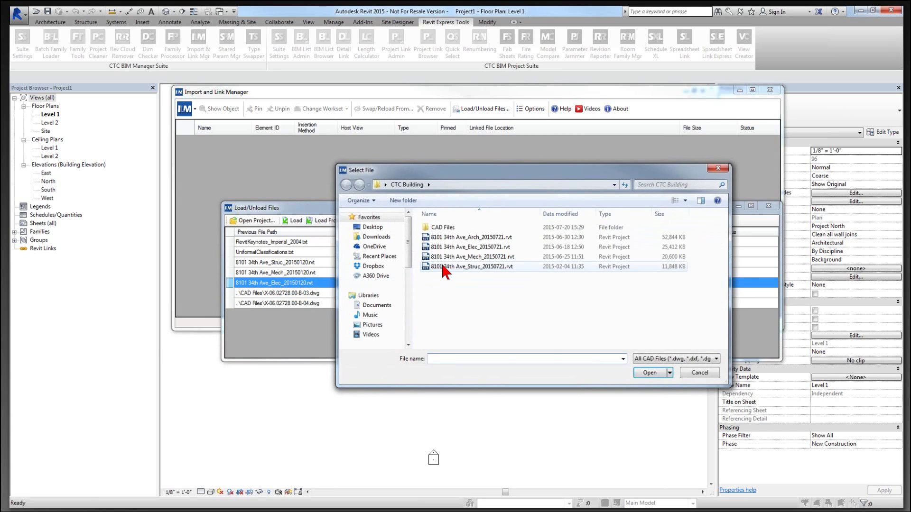
{"action": "left_click", "coordinate": [470, 247]}
{"action": "left_click", "coordinate": [643, 373]}
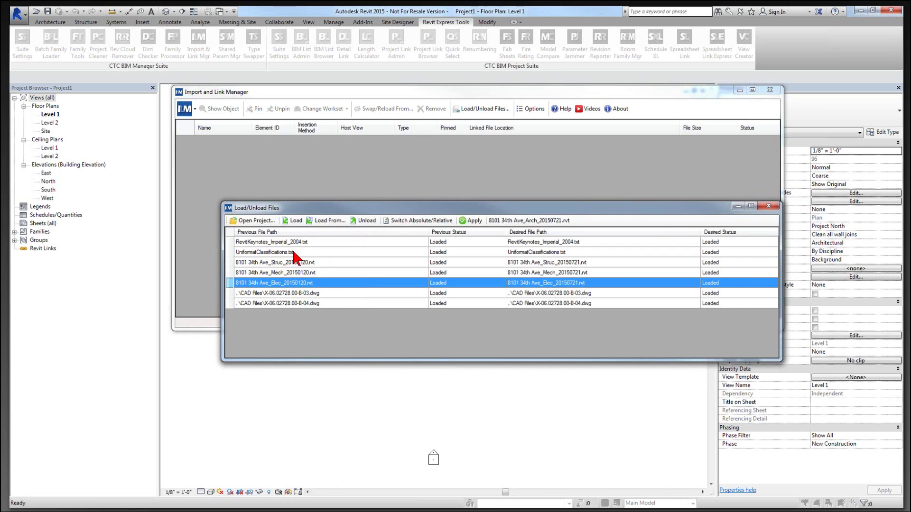
- Repoint the B-03 drawing link to X-06.02728.00-B-03.dwg in the CTC Building's CAD Files folder
{"action": "left_click", "coordinate": [326, 252]}
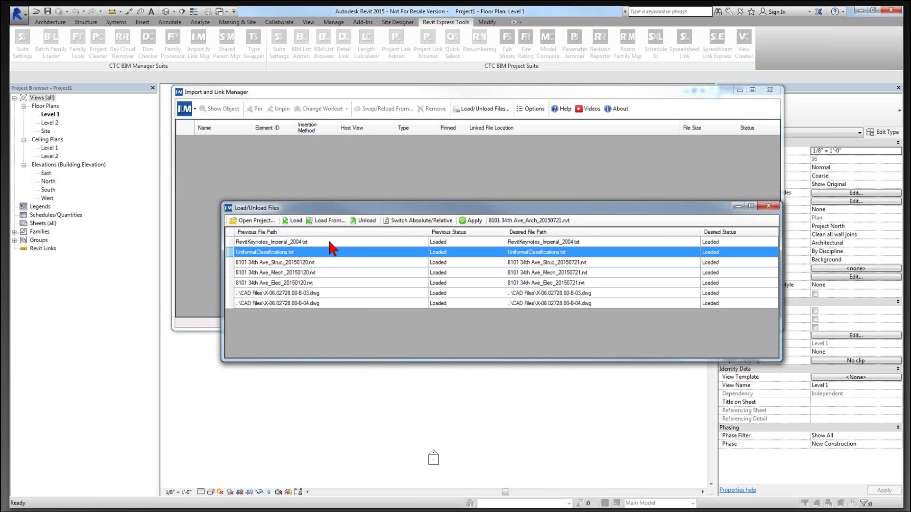
{"action": "left_click", "coordinate": [342, 254]}
{"action": "left_click", "coordinate": [351, 294]}
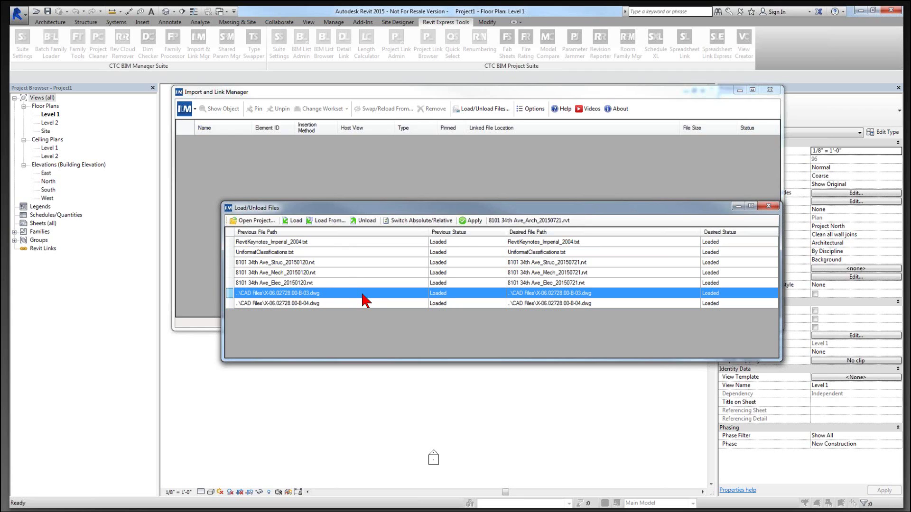
{"action": "left_click", "coordinate": [325, 221]}
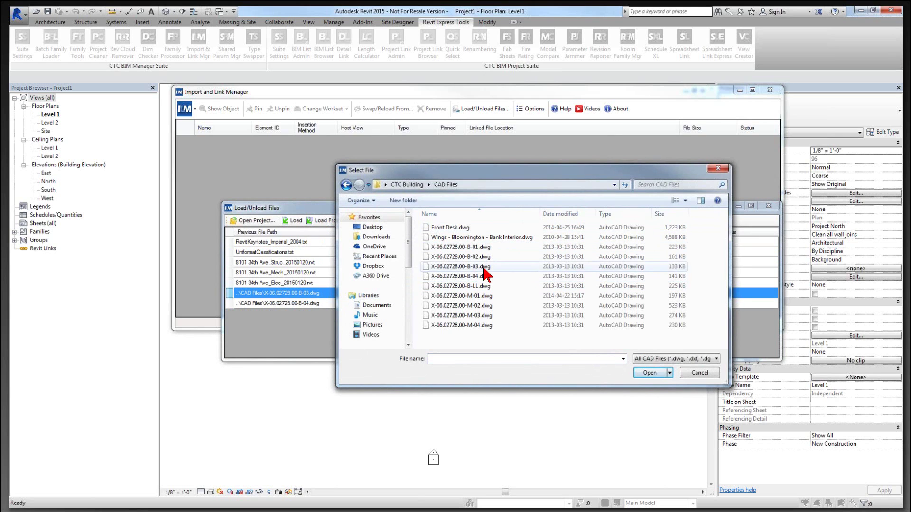
{"action": "left_click", "coordinate": [461, 267]}
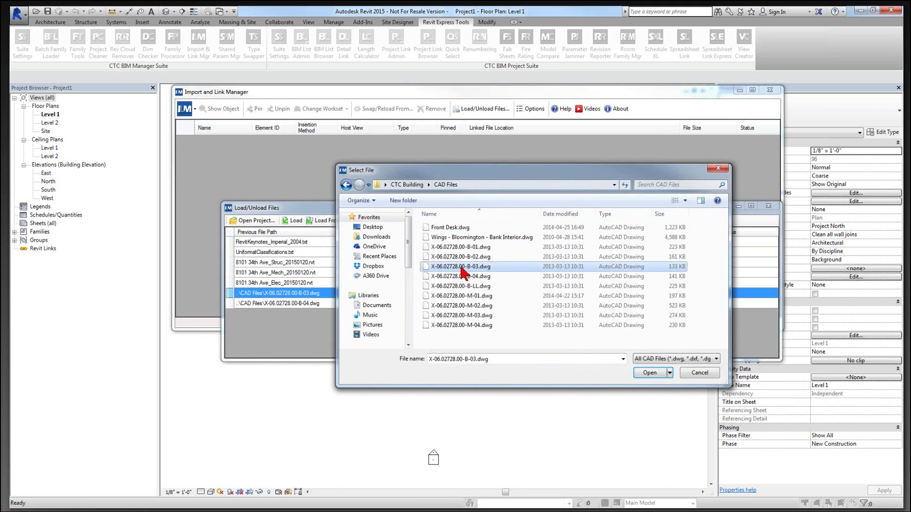
{"action": "double_click", "coordinate": [462, 269]}
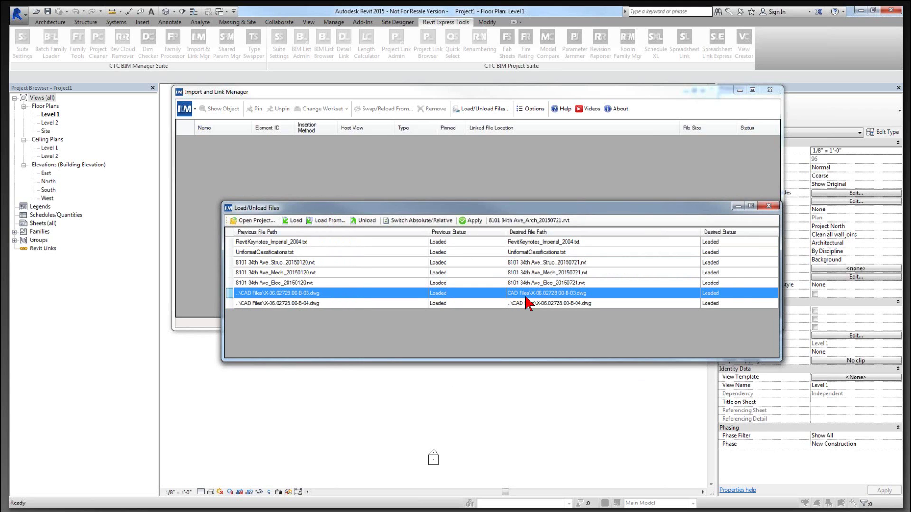
- Repoint the B-04 drawing link to X-06.02728.00-B-04.dwg in CAD Files and apply all link changes to the architectural project file
{"action": "left_click", "coordinate": [464, 306]}
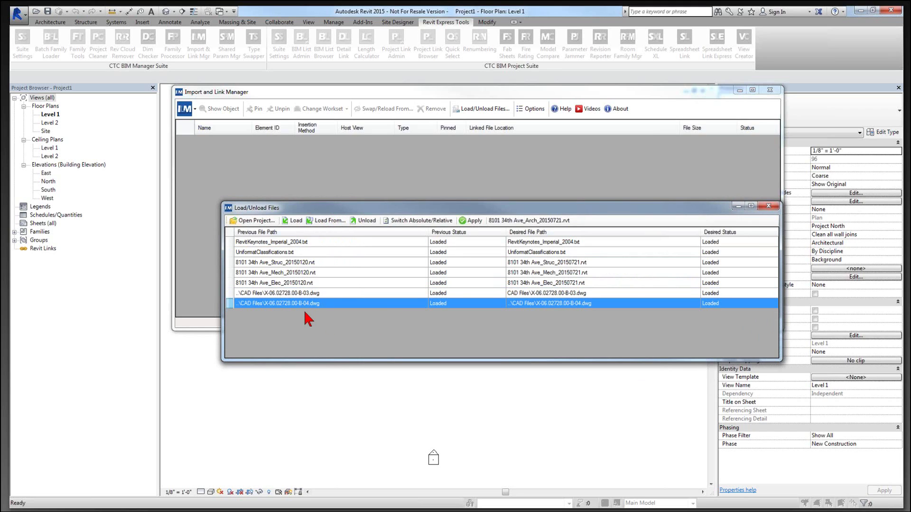
{"action": "left_click", "coordinate": [318, 223]}
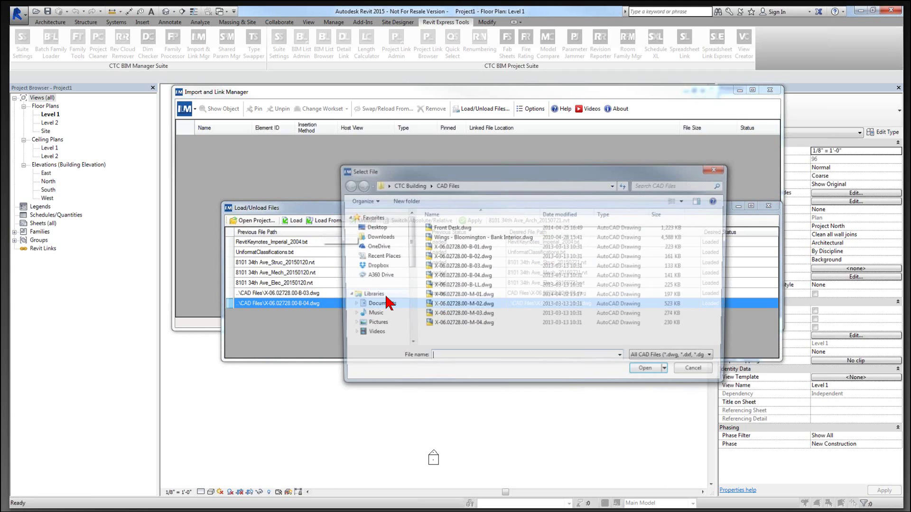
{"action": "left_click", "coordinate": [470, 278]}
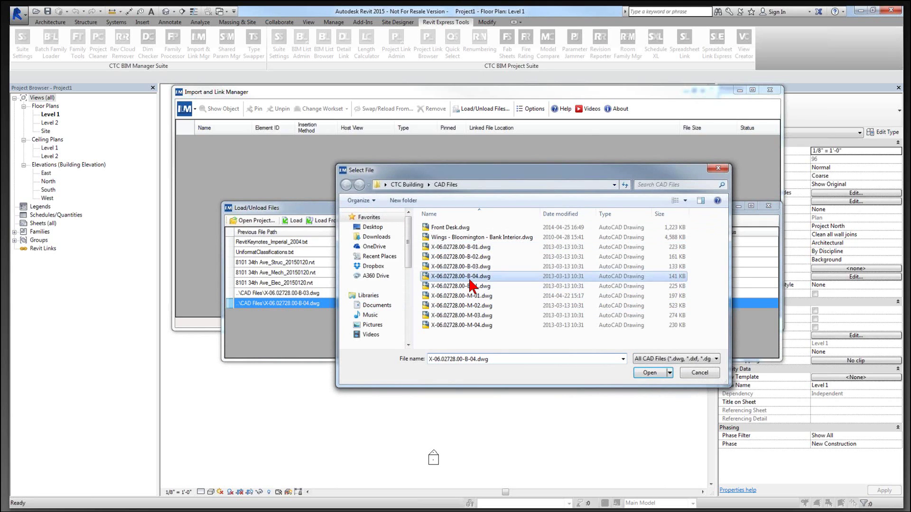
{"action": "double_click", "coordinate": [472, 283]}
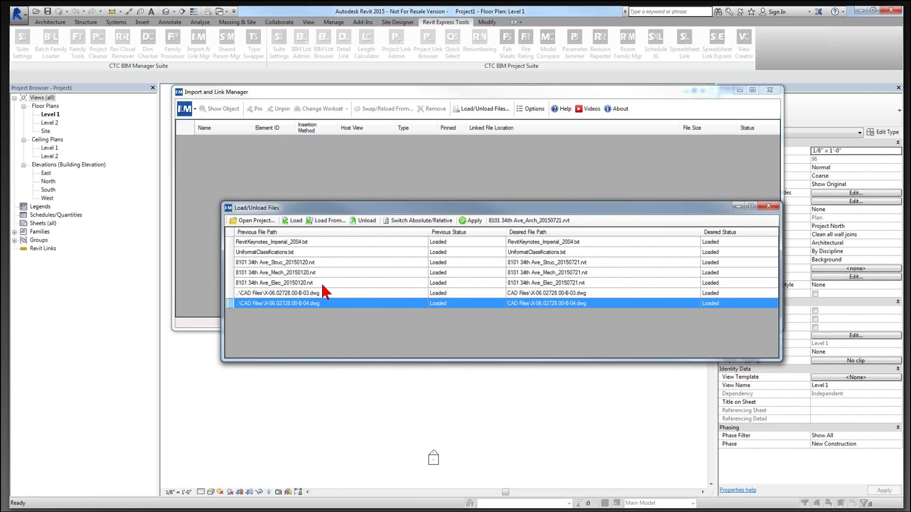
{"action": "left_click", "coordinate": [331, 294]}
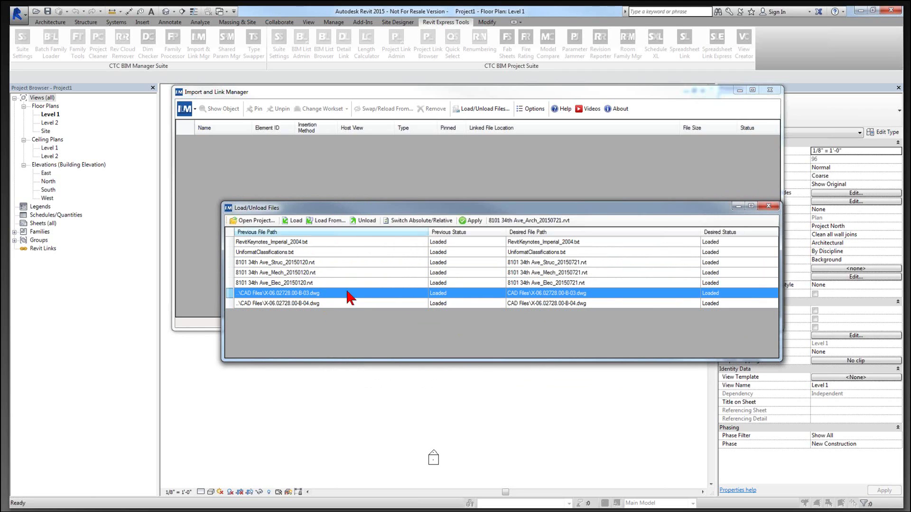
{"action": "left_click", "coordinate": [476, 222]}
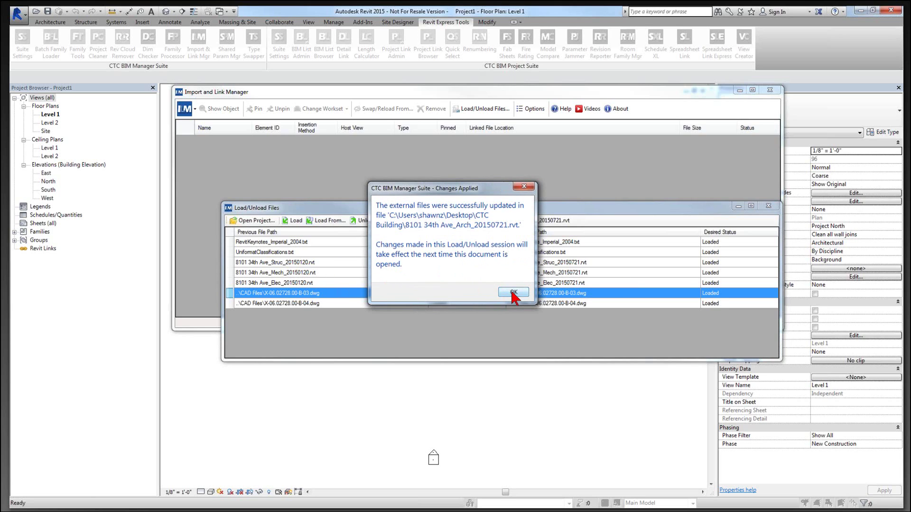
- Dismiss the applied-changes confirmation, close the Load/Unload Files and Import and Link Manager windows, and close Project1
{"action": "left_click", "coordinate": [512, 292]}
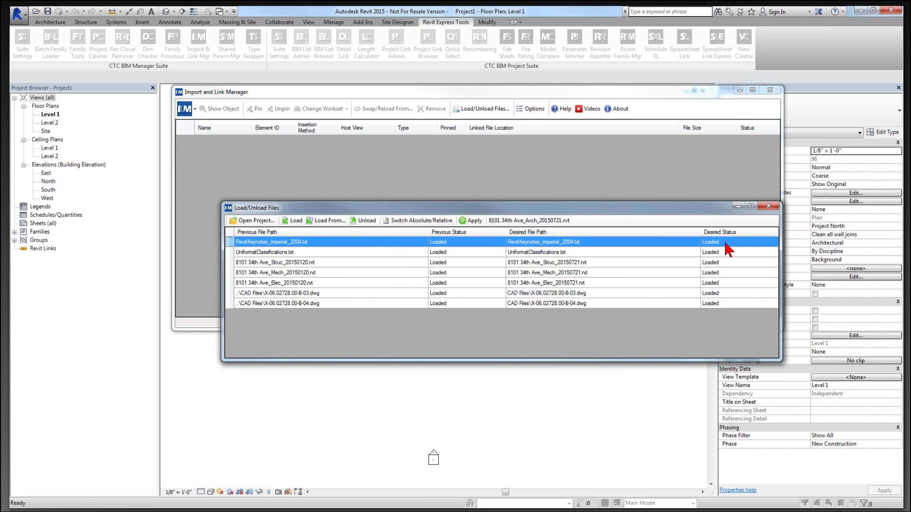
{"action": "left_click", "coordinate": [770, 206]}
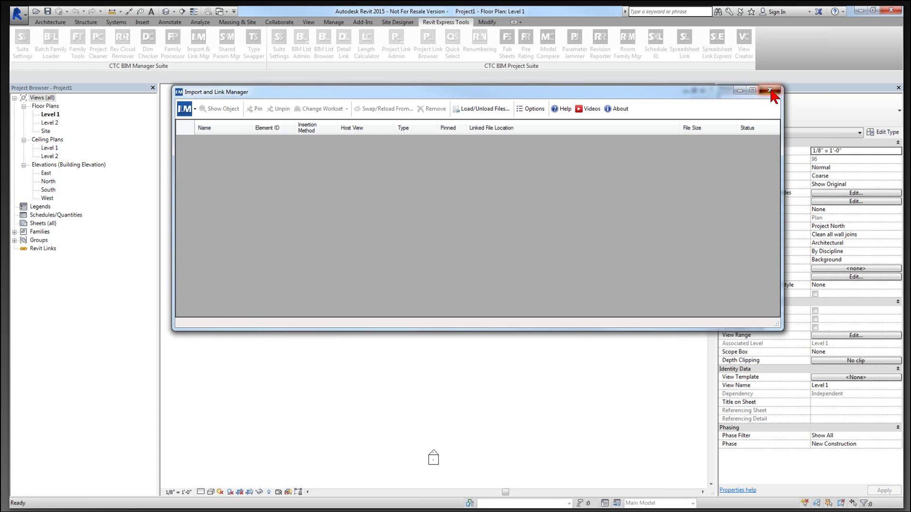
{"action": "left_click", "coordinate": [769, 90]}
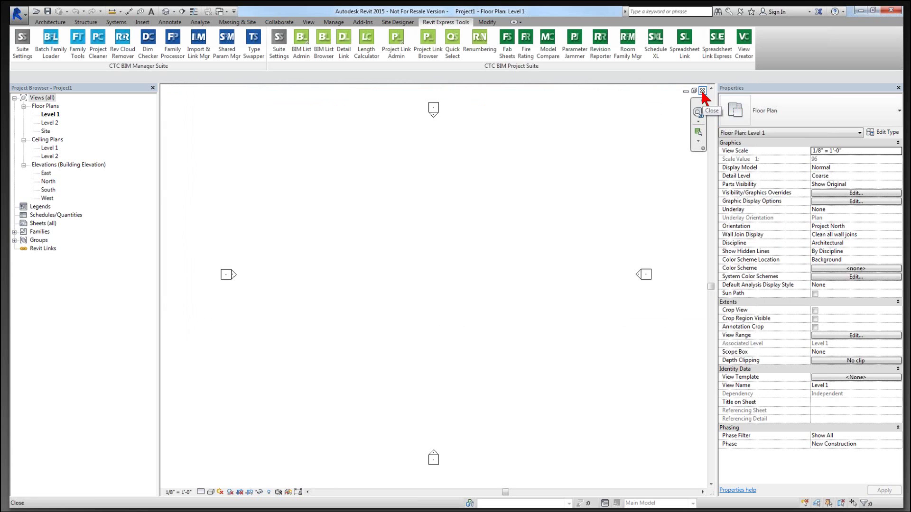
{"action": "left_click", "coordinate": [703, 91]}
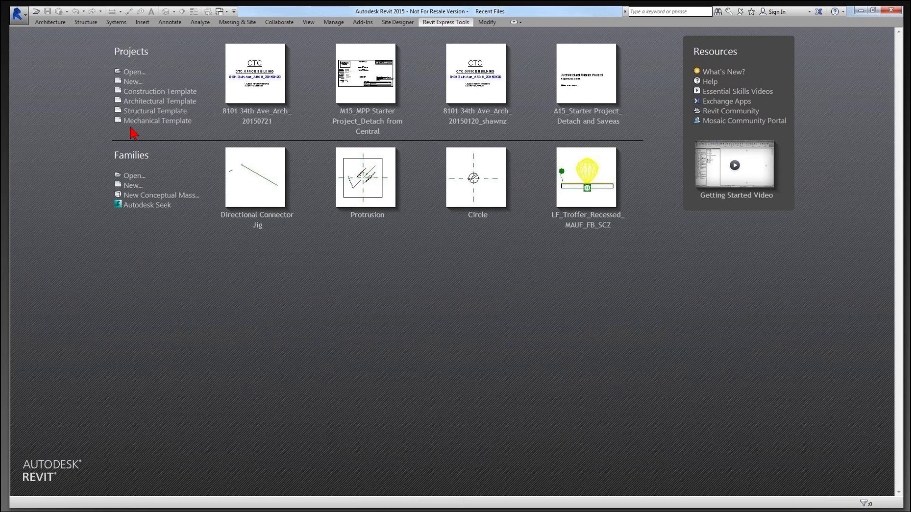
- Start opening a project, browse to the CTC Building folder on the Desktop and select 8101 34th Ave_Arch_20150721.rvt
{"action": "left_click", "coordinate": [134, 72]}
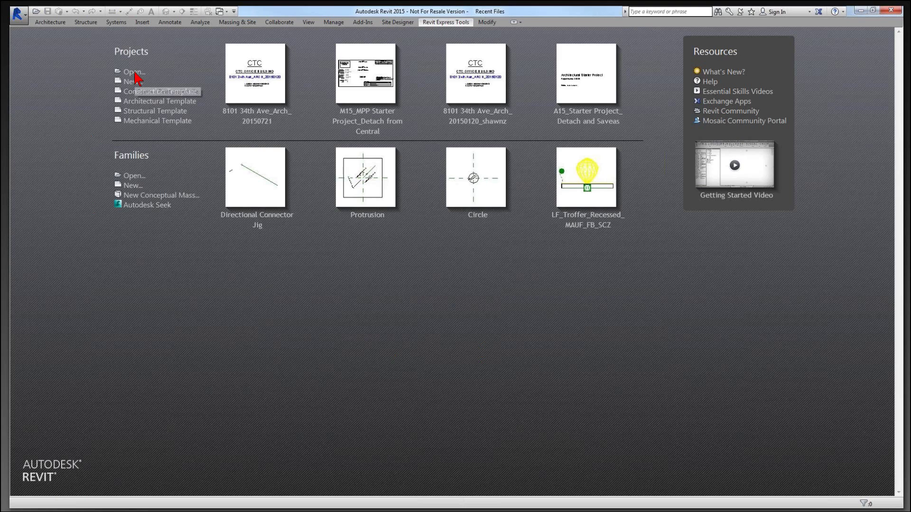
{"action": "left_click", "coordinate": [301, 270]}
{"action": "double_click", "coordinate": [357, 241]}
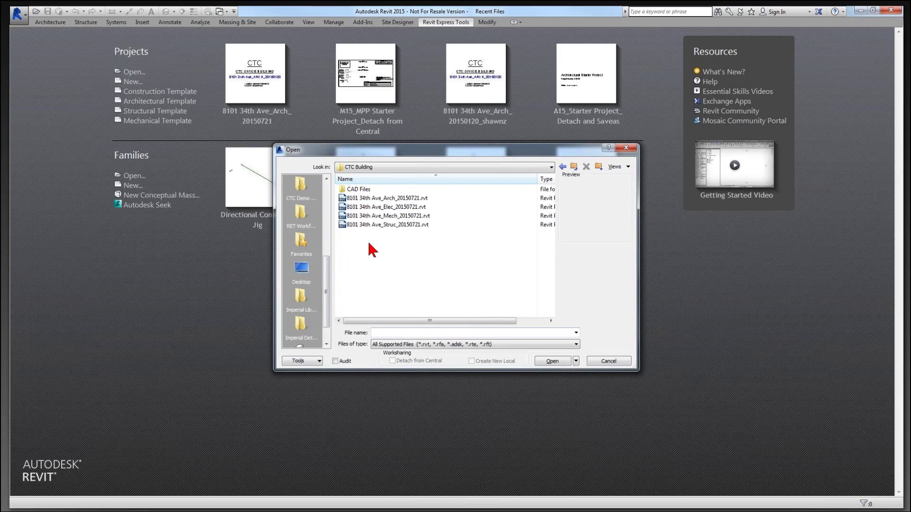
{"action": "left_click", "coordinate": [381, 198]}
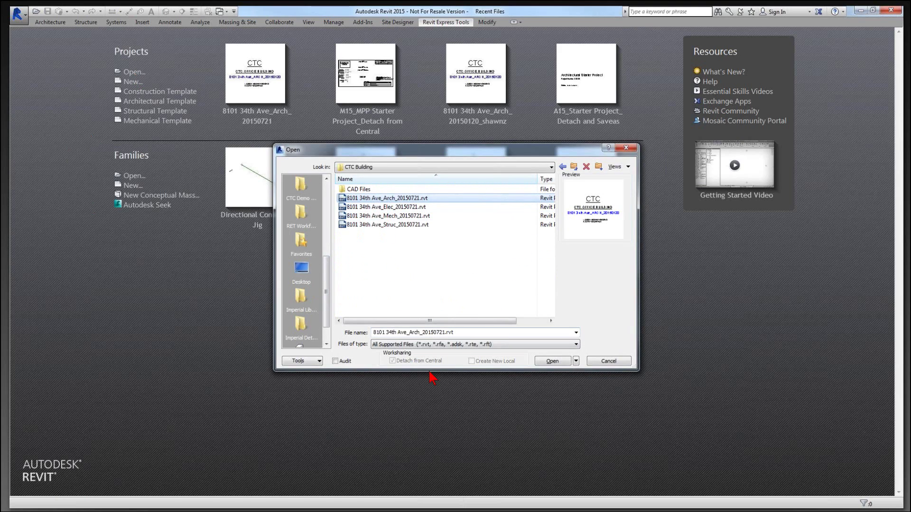
{"action": "left_click", "coordinate": [374, 209]}
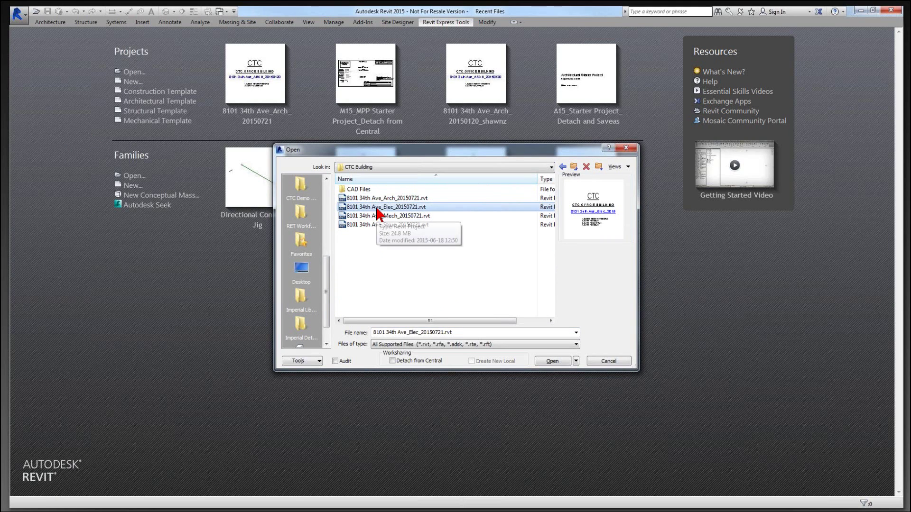
{"action": "left_click", "coordinate": [392, 361]}
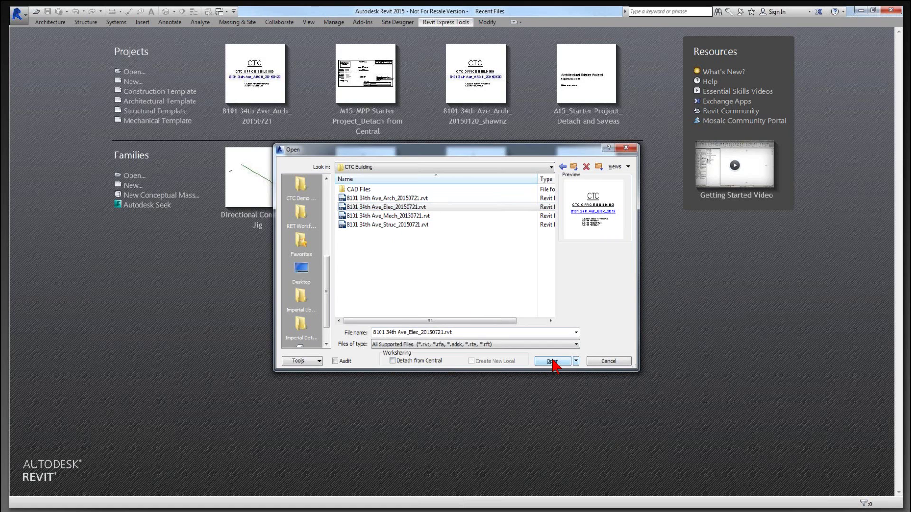
{"action": "left_click", "coordinate": [401, 361]}
{"action": "left_click", "coordinate": [400, 361]}
- Open 8101 34th Ave_Arch_20150721.rvt and save the transmitted model as a central model in its current location
{"action": "left_click", "coordinate": [387, 199]}
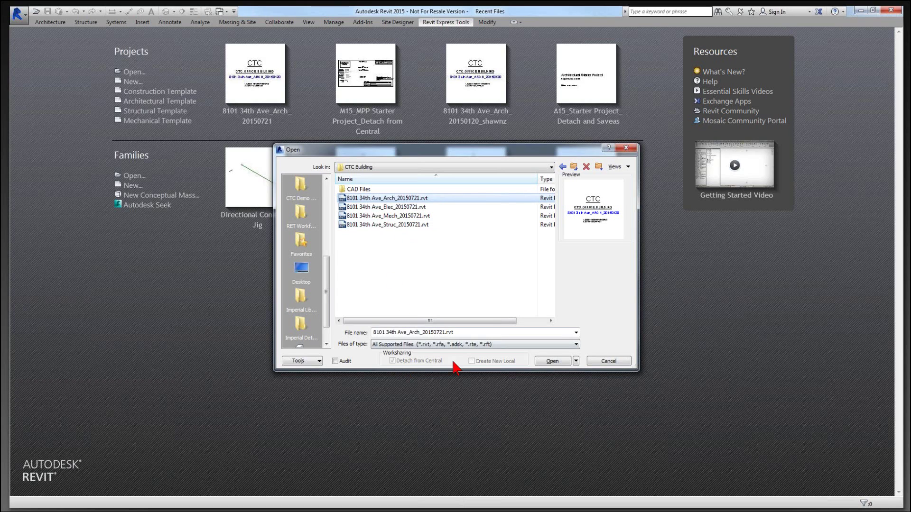
{"action": "left_click", "coordinate": [563, 361]}
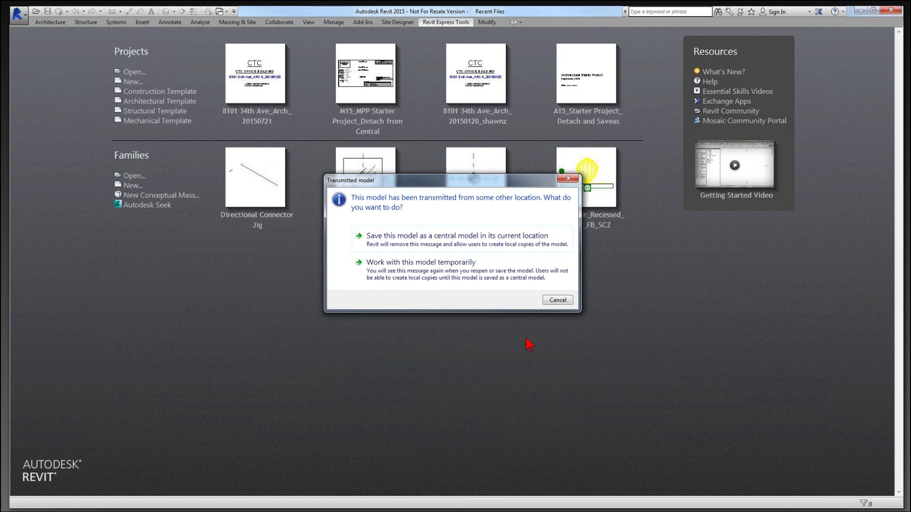
{"action": "left_click", "coordinate": [420, 235]}
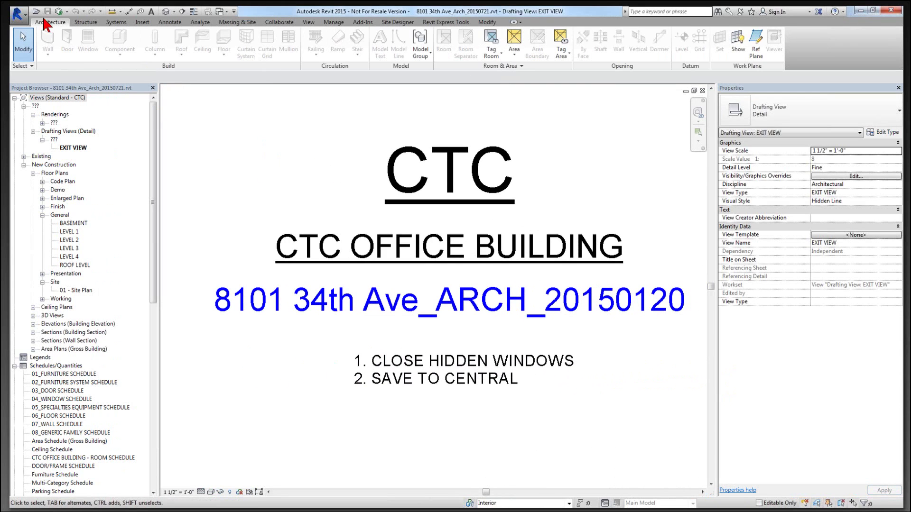
- Synchronize the architectural model with central, compacting the central model and relinquishing user-created worksets
{"action": "left_click", "coordinate": [59, 11]}
{"action": "left_click", "coordinate": [382, 189]}
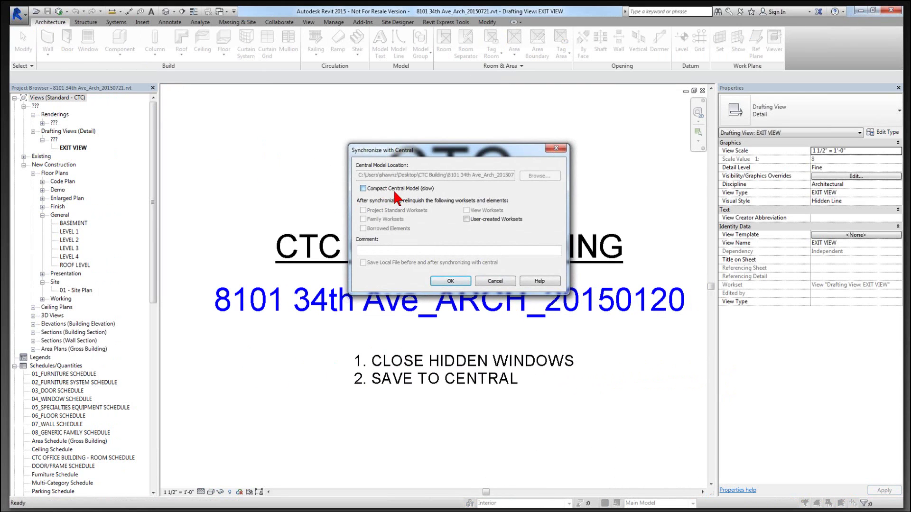
{"action": "left_click", "coordinate": [471, 217]}
{"action": "left_click", "coordinate": [463, 284]}
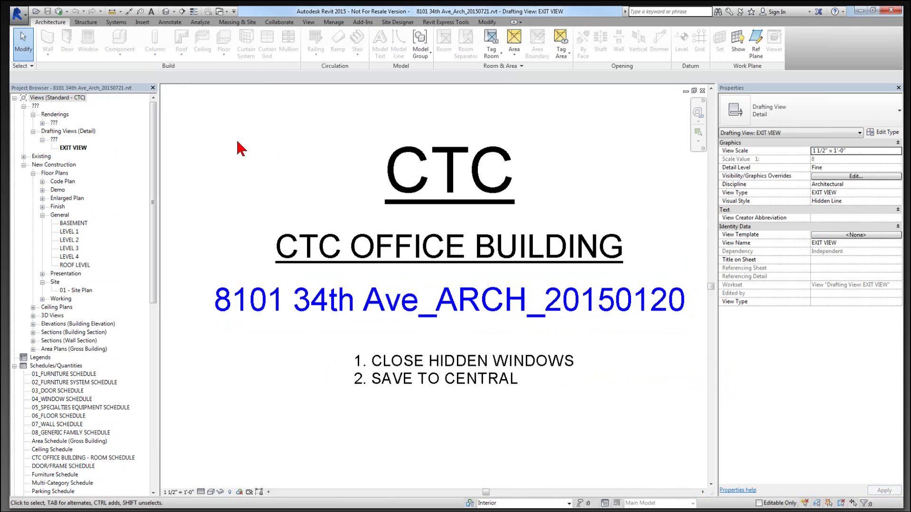
- Open the Import and Link Manager for the architectural model
{"action": "left_click", "coordinate": [143, 22]}
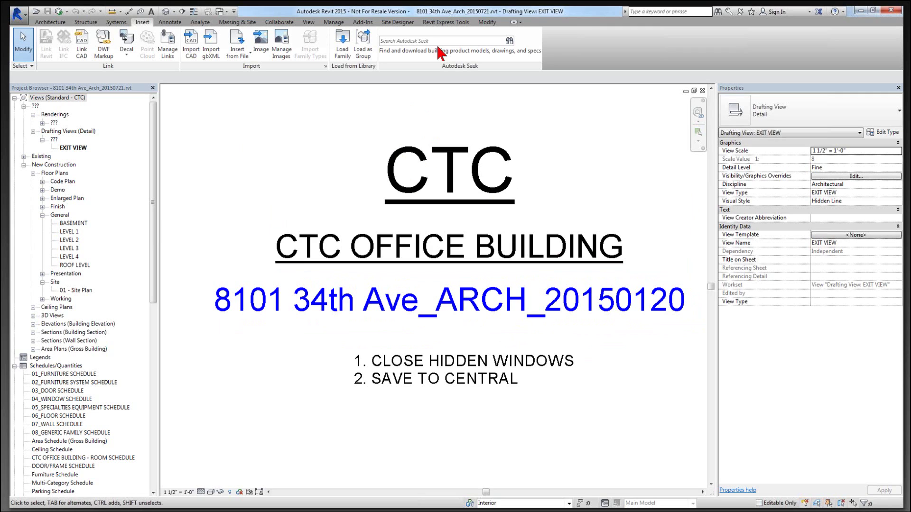
{"action": "left_click", "coordinate": [446, 23]}
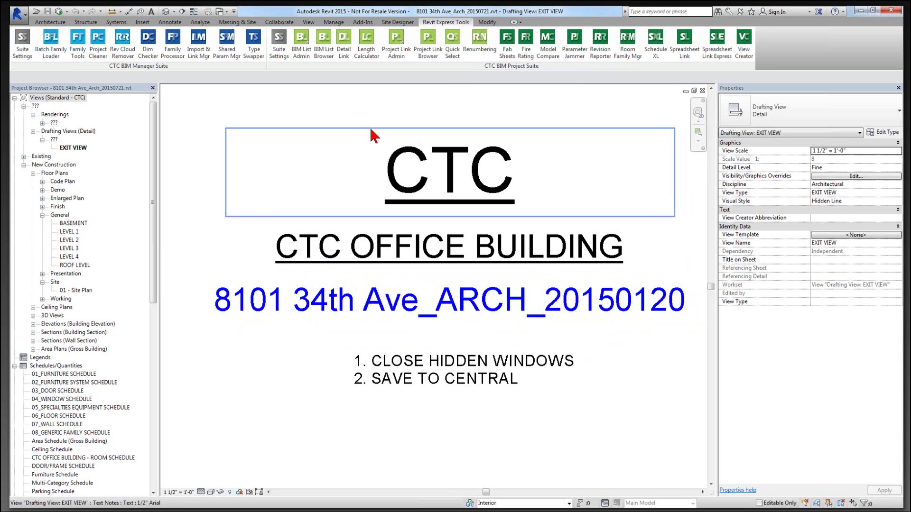
{"action": "left_click", "coordinate": [205, 55]}
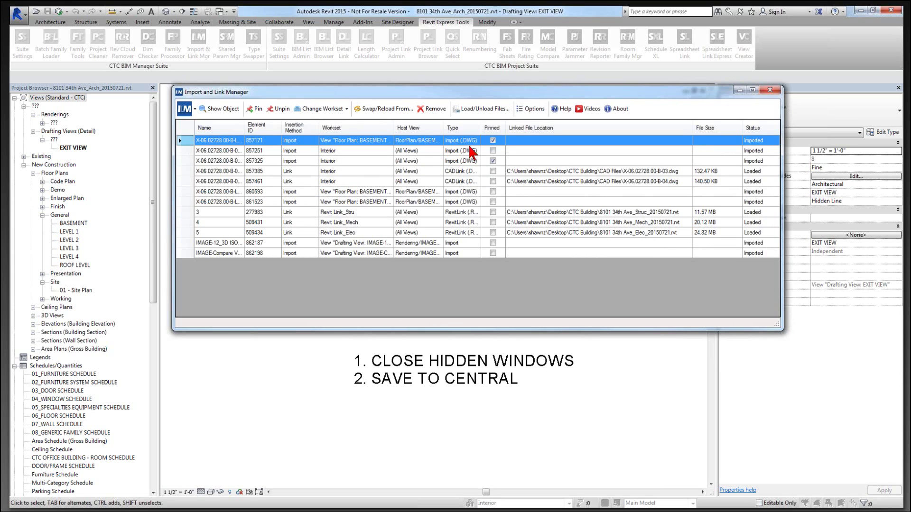
- Check the linked file locations of the CAD and Revit links and the worksets of the mechanical and electrical links
{"action": "left_click", "coordinate": [467, 173]}
{"action": "left_click", "coordinate": [532, 179]}
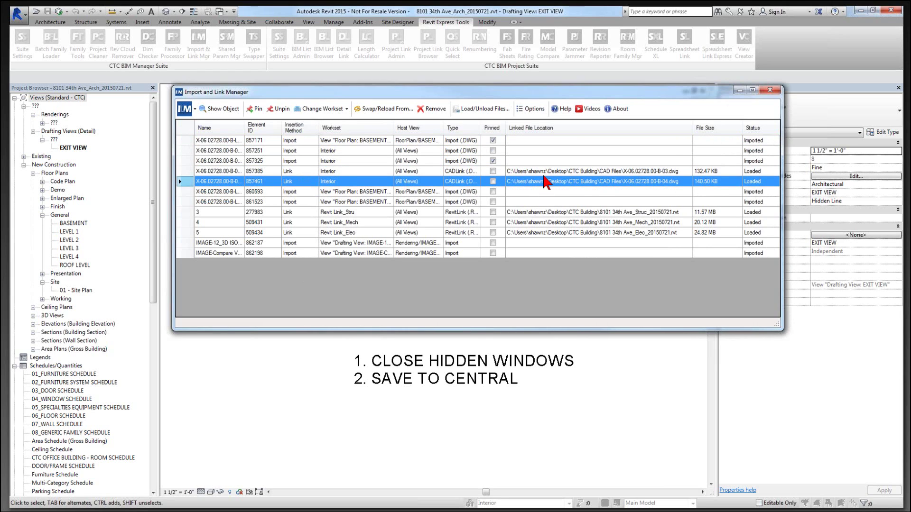
{"action": "left_click", "coordinate": [306, 222]}
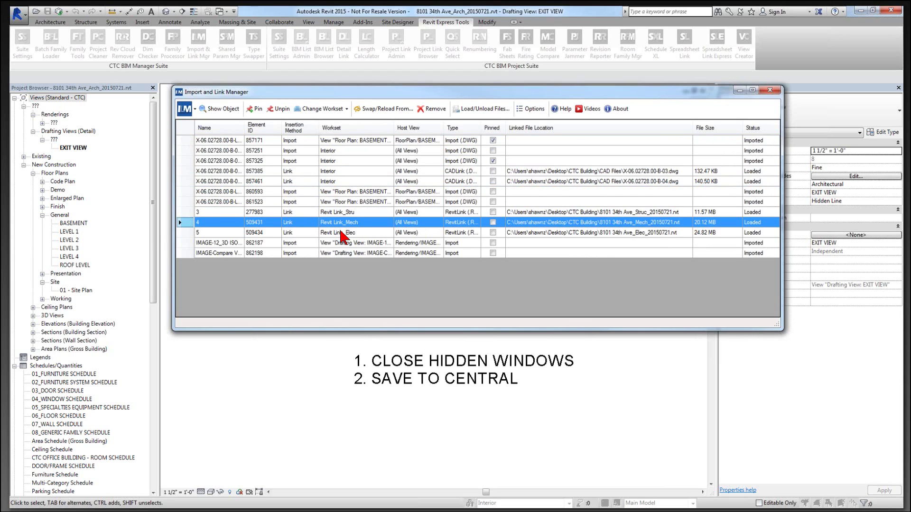
{"action": "left_click", "coordinate": [343, 233]}
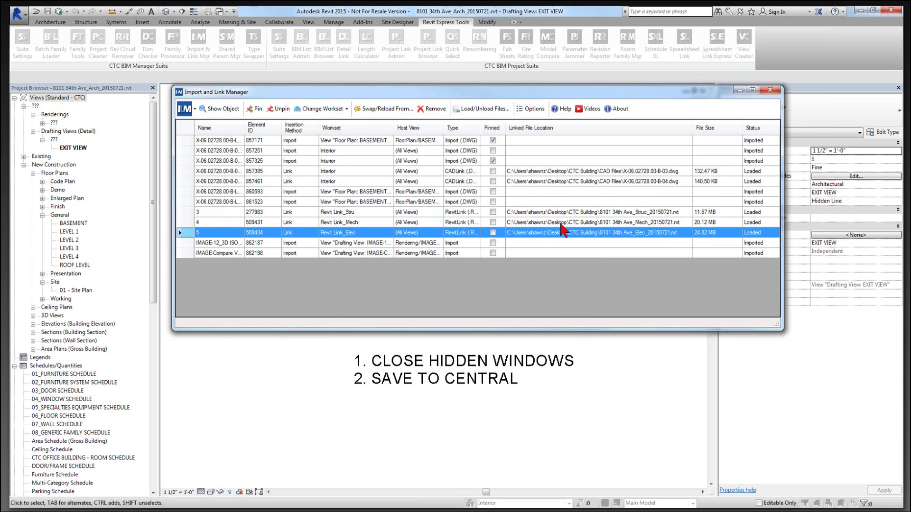
{"action": "left_click", "coordinate": [562, 212]}
{"action": "left_click", "coordinate": [562, 222]}
{"action": "left_click", "coordinate": [563, 232]}
- Widen the Type column so the full type names fit, and check the Revit links' types
{"action": "left_click_drag", "start_coordinate": [480, 136], "coordinate": [505, 136]}
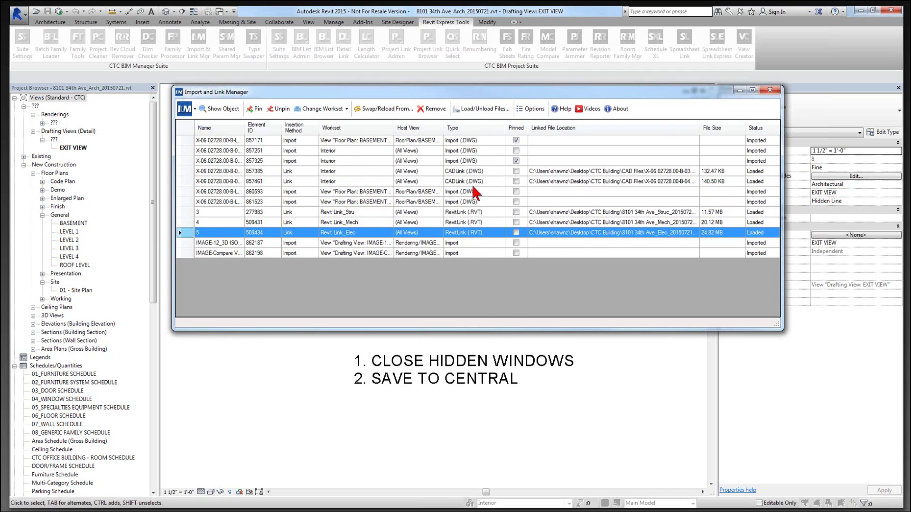
{"action": "left_click", "coordinate": [477, 212]}
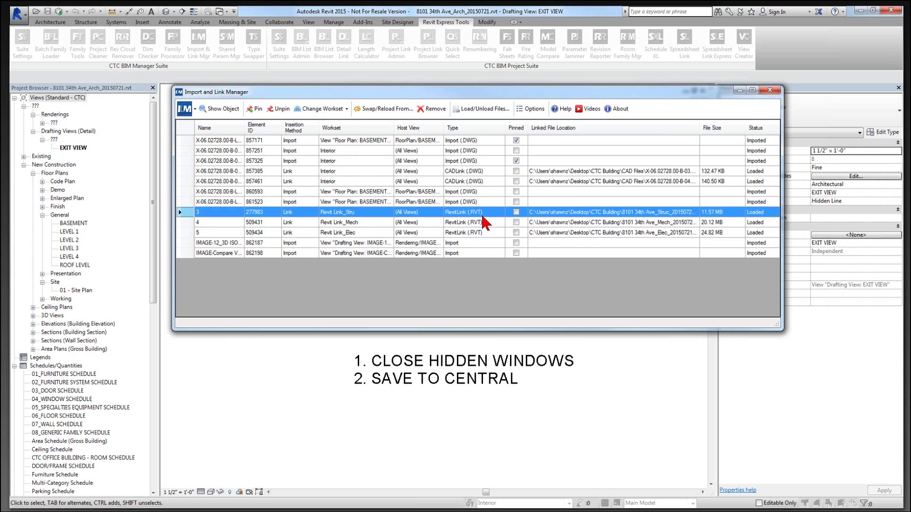
{"action": "left_click", "coordinate": [488, 229]}
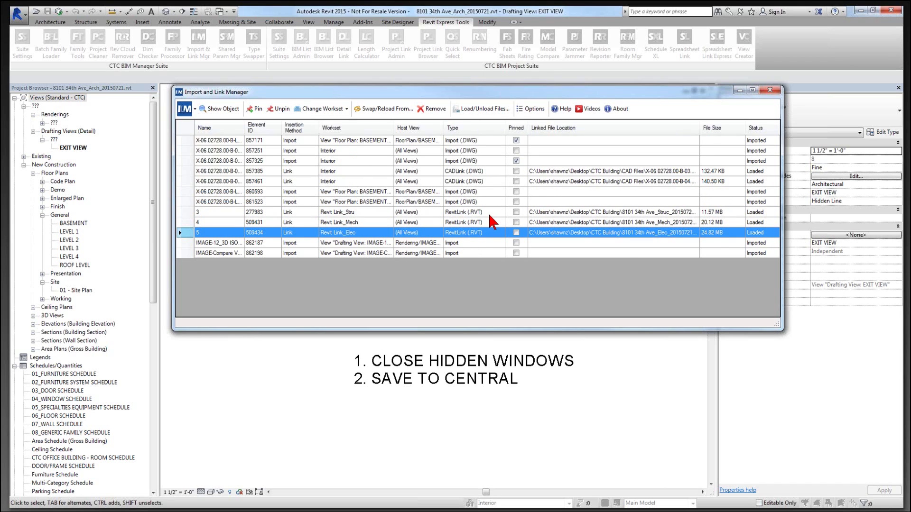
- Pin the structural, mechanical and electrical Revit links
{"action": "left_click", "coordinate": [503, 214]}
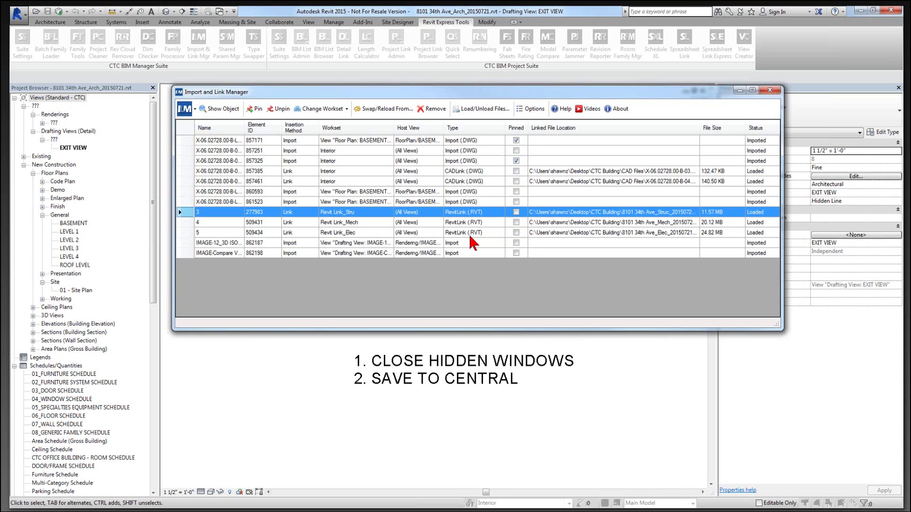
{"action": "left_click", "coordinate": [254, 110]}
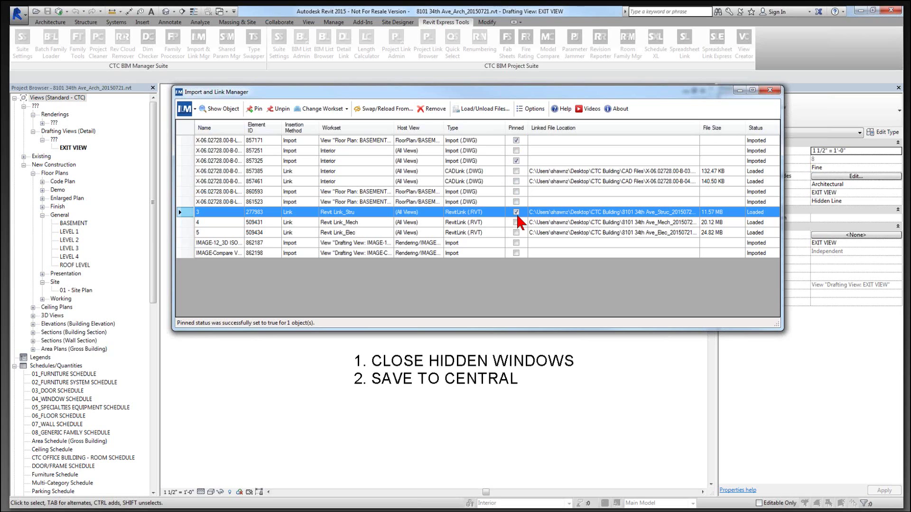
{"action": "left_click", "coordinate": [352, 223]}
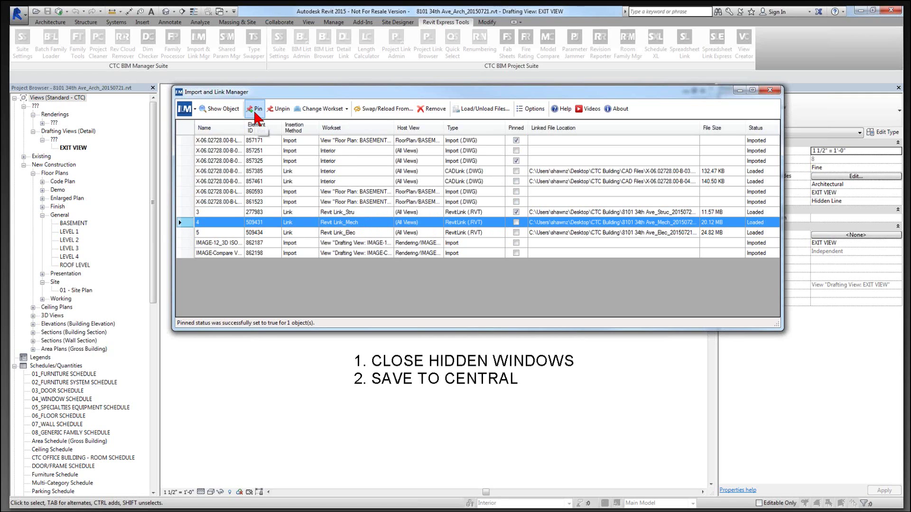
{"action": "left_click", "coordinate": [185, 232], "text": "ctrl"}
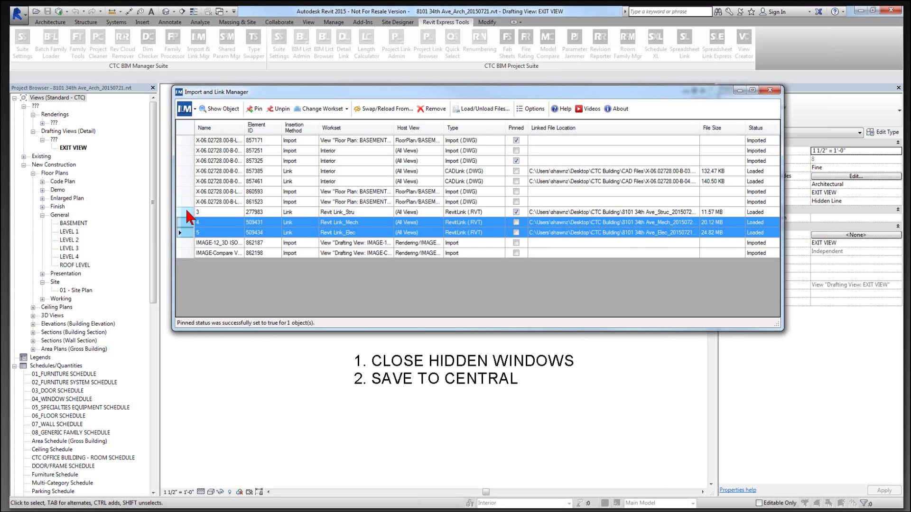
{"action": "left_click", "coordinate": [186, 212], "text": "ctrl"}
{"action": "left_click", "coordinate": [255, 109]}
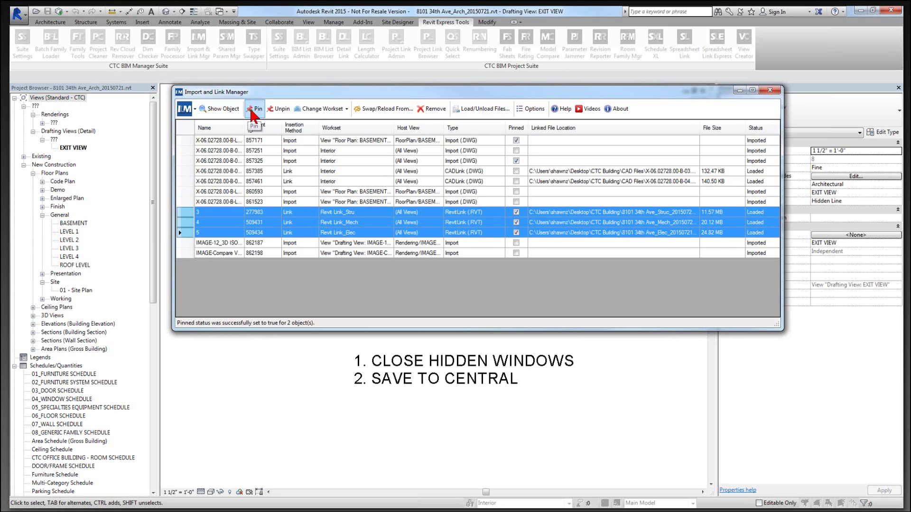
- Review the pinned states, worksets and file locations of the three Revit links and the 3D image import
{"action": "left_click", "coordinate": [516, 244]}
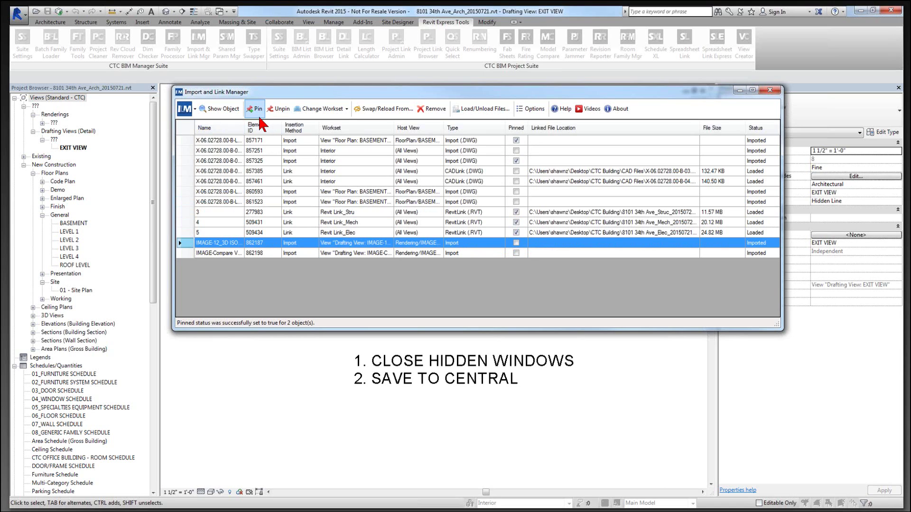
{"action": "left_click_drag", "start_coordinate": [183, 232], "coordinate": [183, 211]}
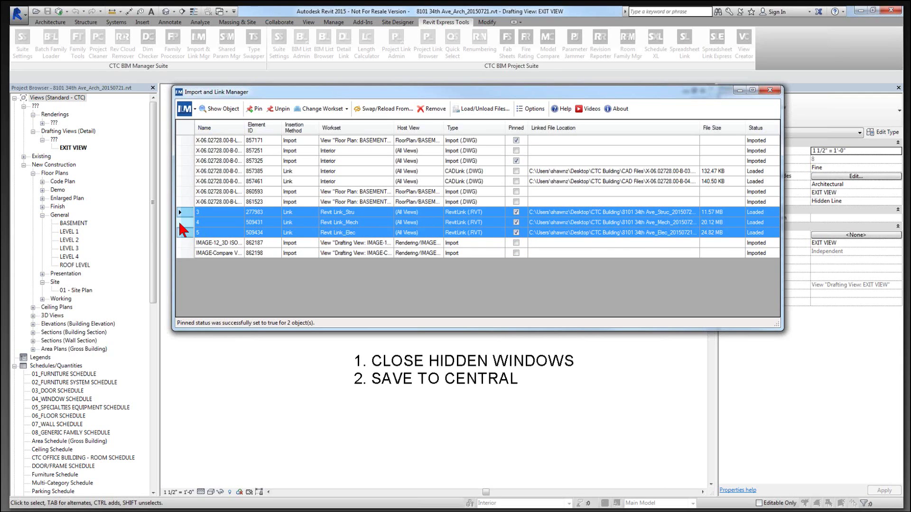
{"action": "left_click", "coordinate": [186, 212]}
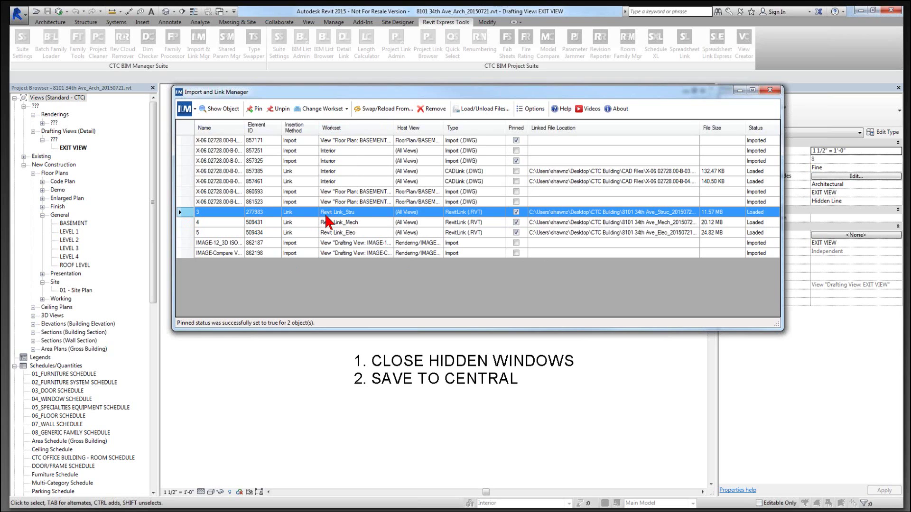
{"action": "left_click", "coordinate": [351, 223]}
{"action": "left_click", "coordinate": [358, 233]}
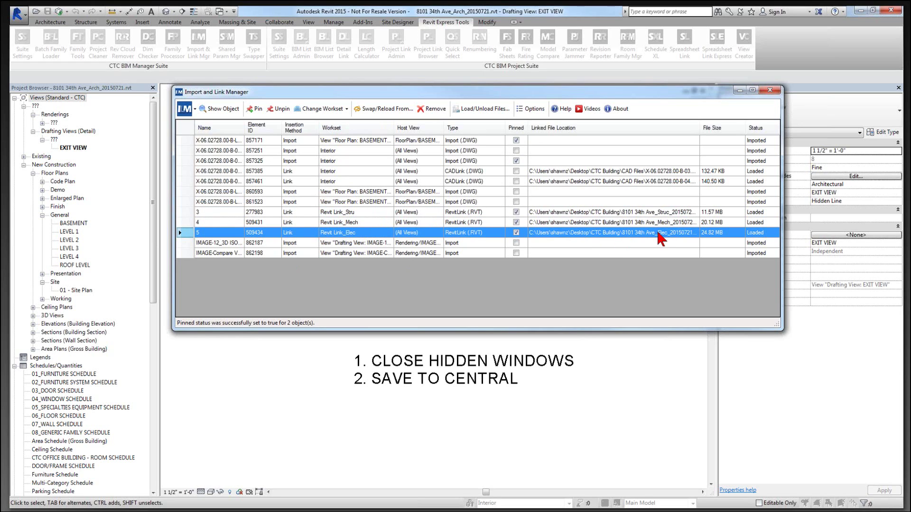
{"action": "left_click", "coordinate": [369, 222]}
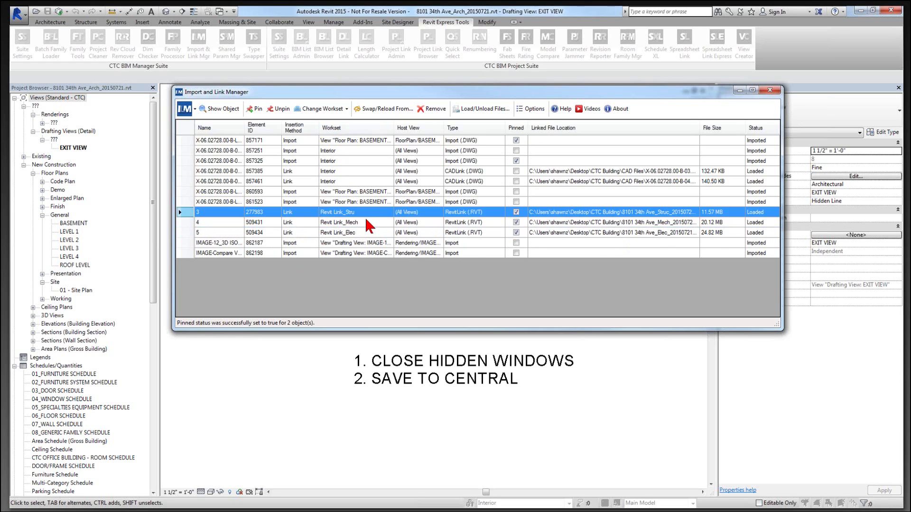
{"action": "left_click", "coordinate": [368, 232]}
{"action": "left_click", "coordinate": [371, 223]}
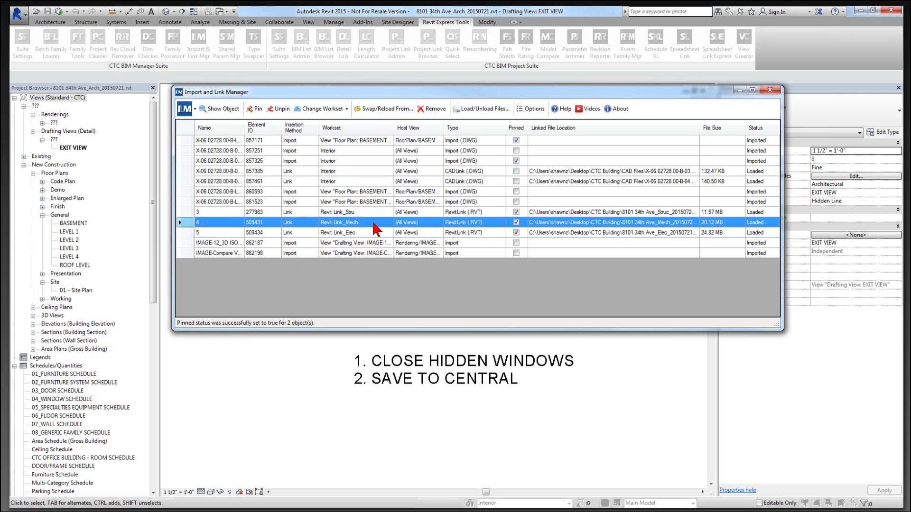
{"action": "left_click", "coordinate": [375, 243]}
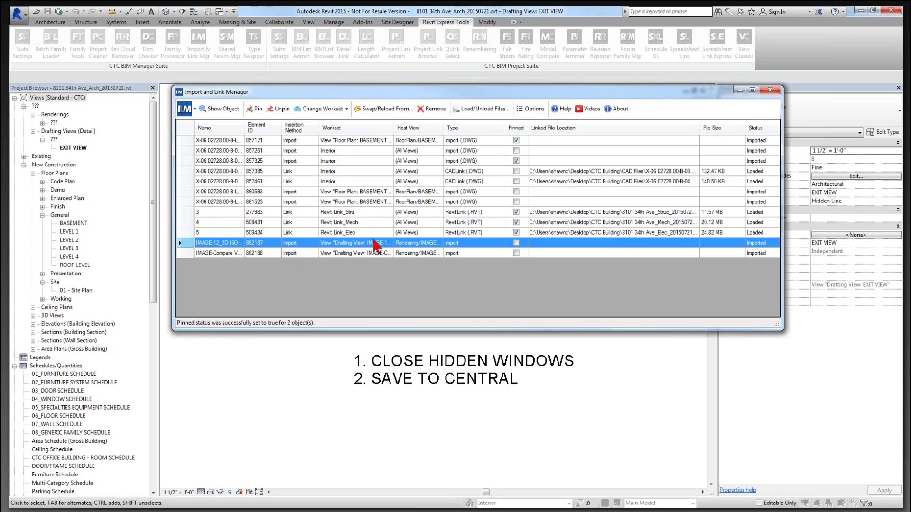
- Review the available worksets for the mechanical Revit link and assign it to Revit Link_Mech
{"action": "left_click", "coordinate": [369, 223]}
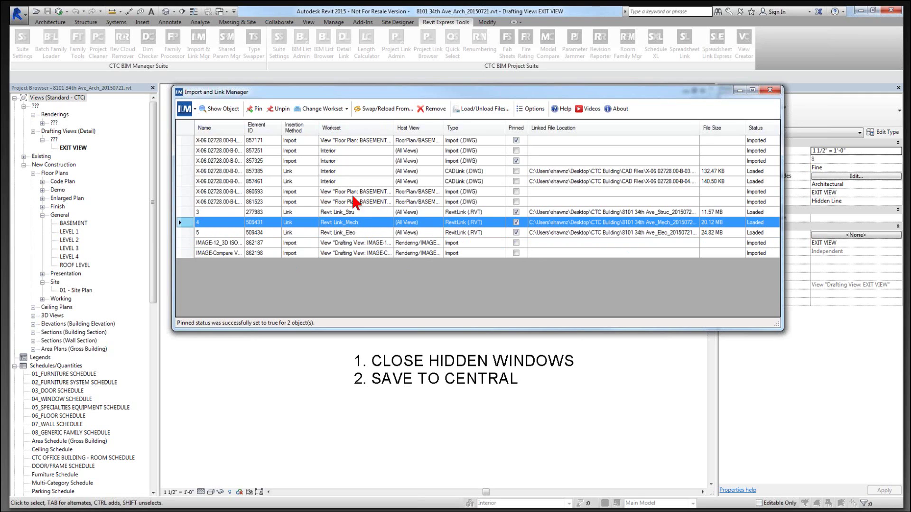
{"action": "left_click", "coordinate": [336, 110]}
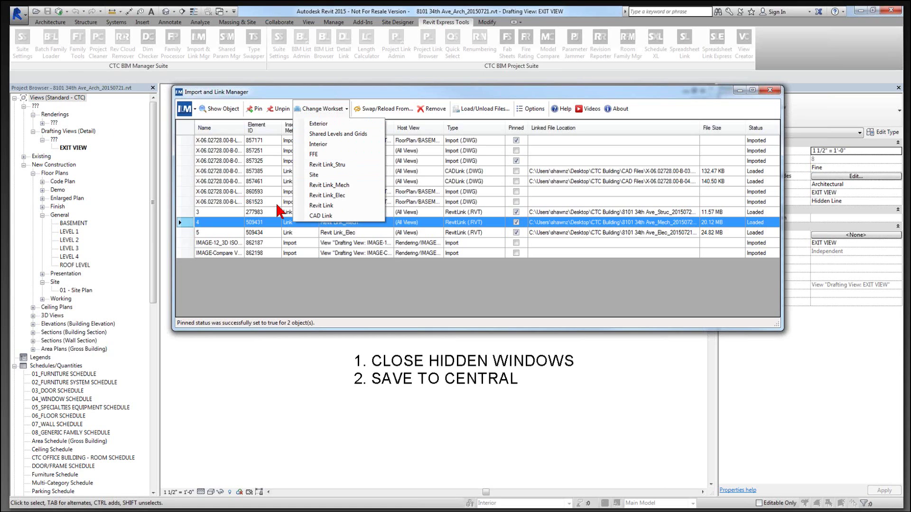
{"action": "left_click", "coordinate": [246, 232]}
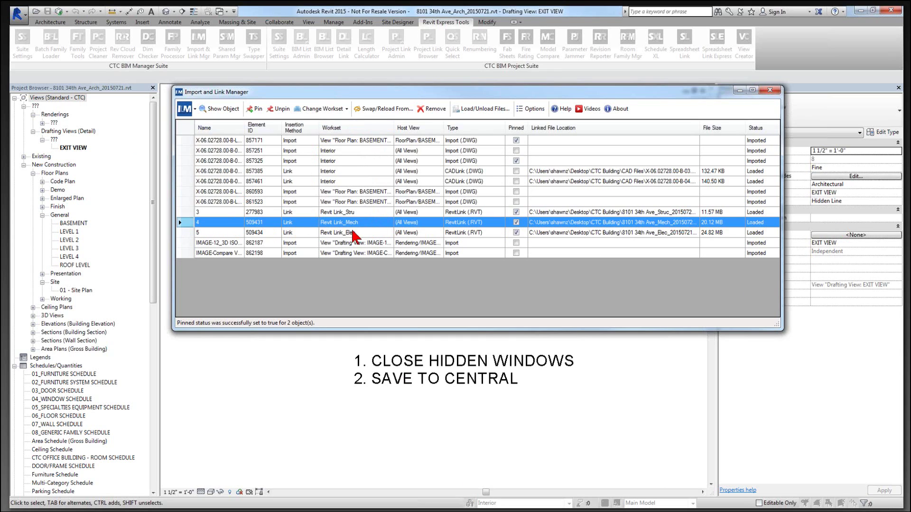
{"action": "left_click", "coordinate": [327, 109]}
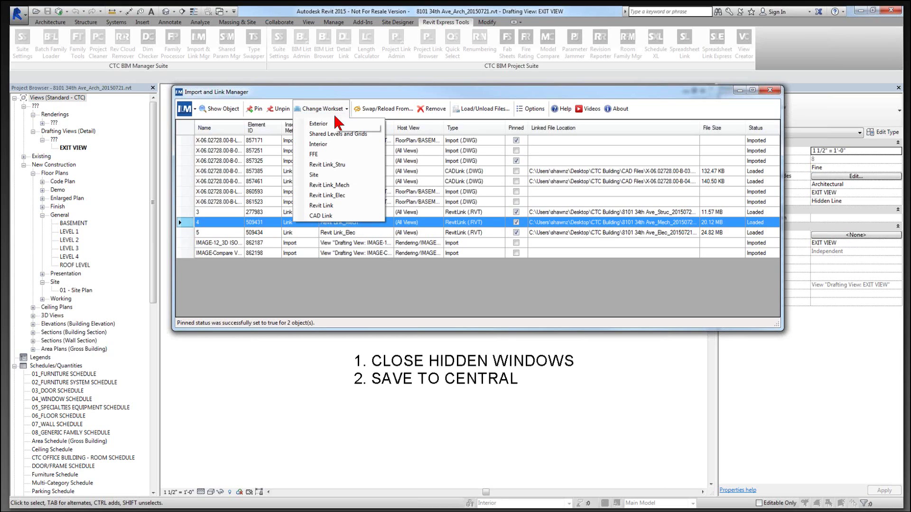
{"action": "left_click", "coordinate": [333, 186]}
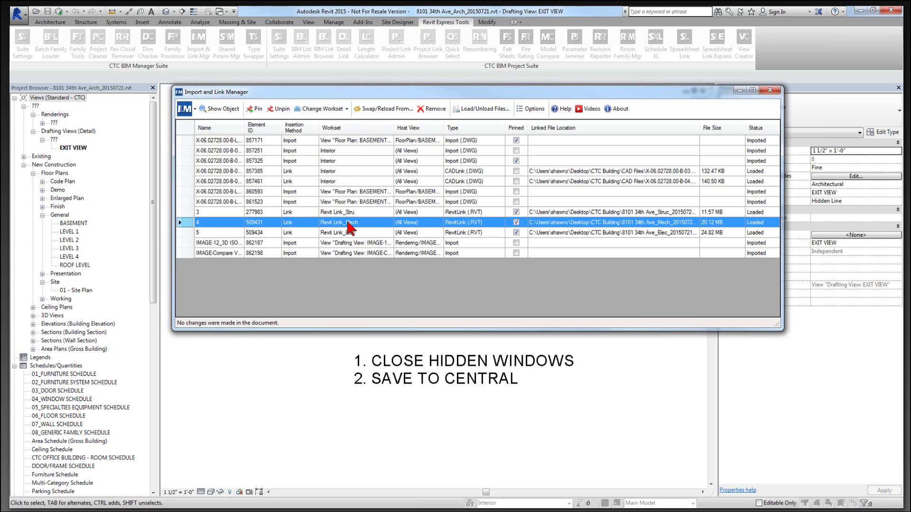
- Move the mechanical Revit link to the Revit Link_Elec workset and return it to Revit Link_Mech
{"action": "left_click", "coordinate": [338, 110]}
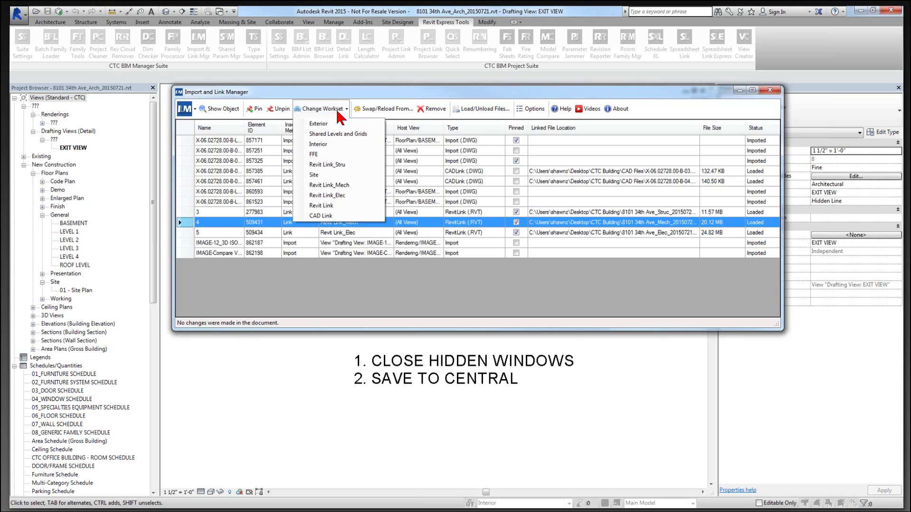
{"action": "left_click", "coordinate": [343, 196]}
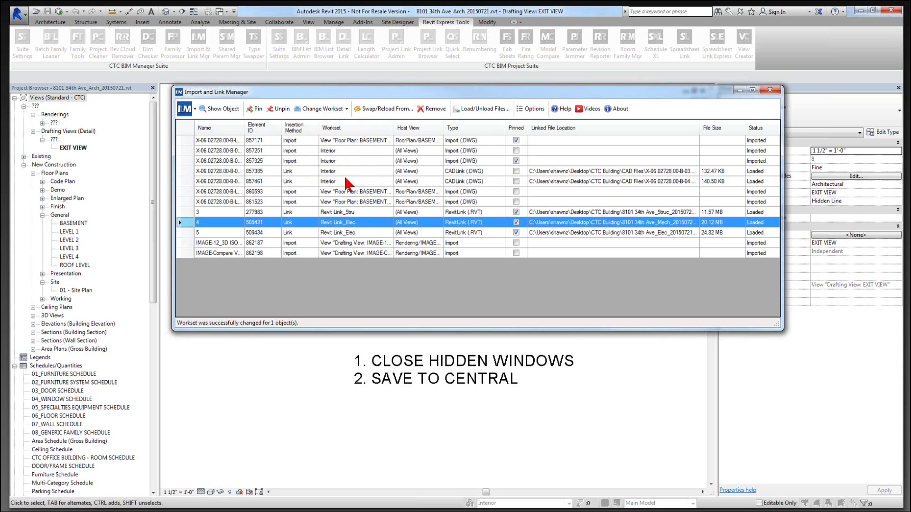
{"action": "left_click", "coordinate": [339, 110]}
{"action": "left_click", "coordinate": [346, 185]}
- Pin the DWG import with element ID 857251 and unpin it again
{"action": "left_click", "coordinate": [340, 142], "text": "ctrl"}
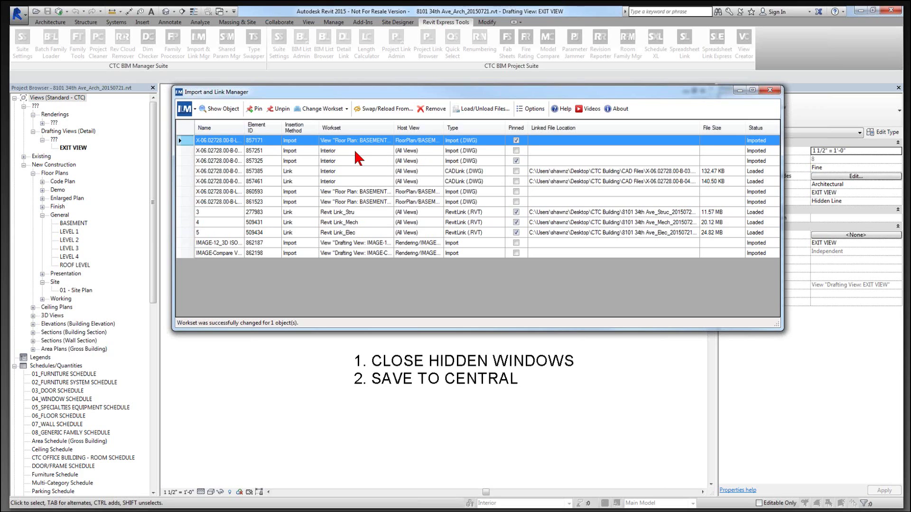
{"action": "left_click", "coordinate": [335, 151]}
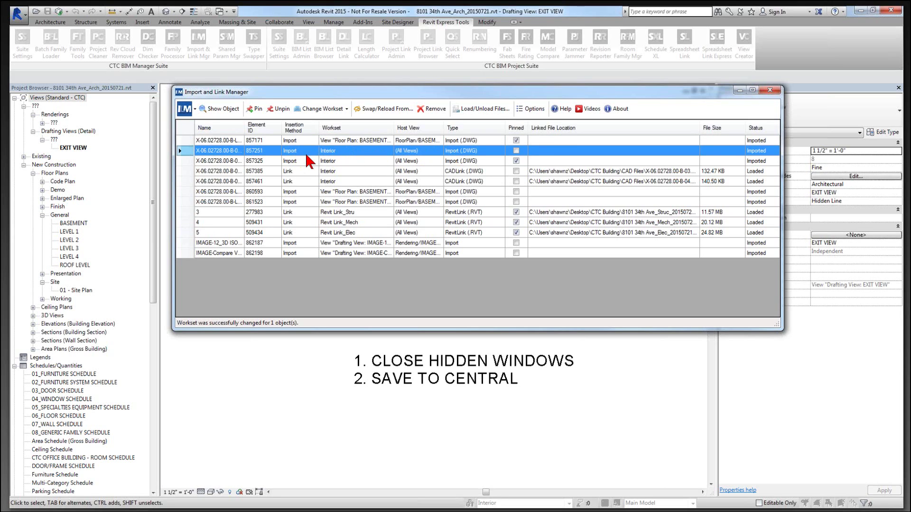
{"action": "left_click", "coordinate": [254, 108]}
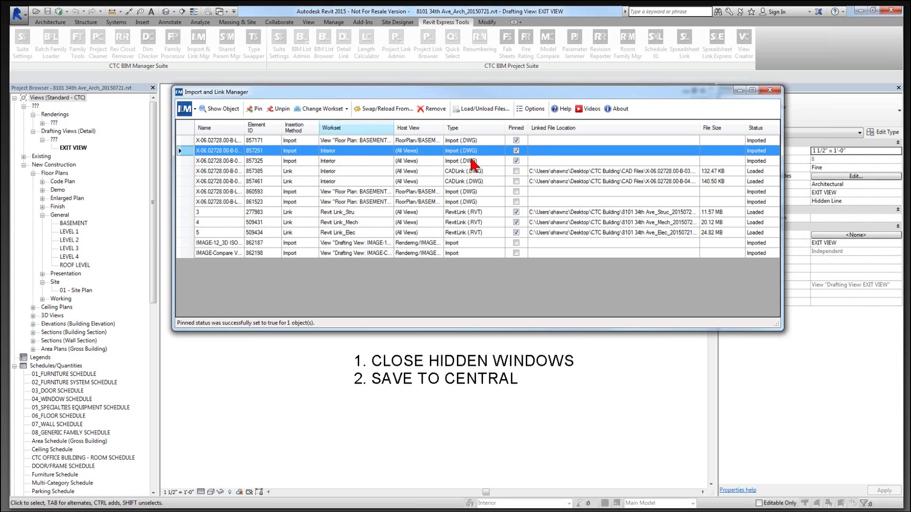
{"action": "left_click", "coordinate": [275, 108]}
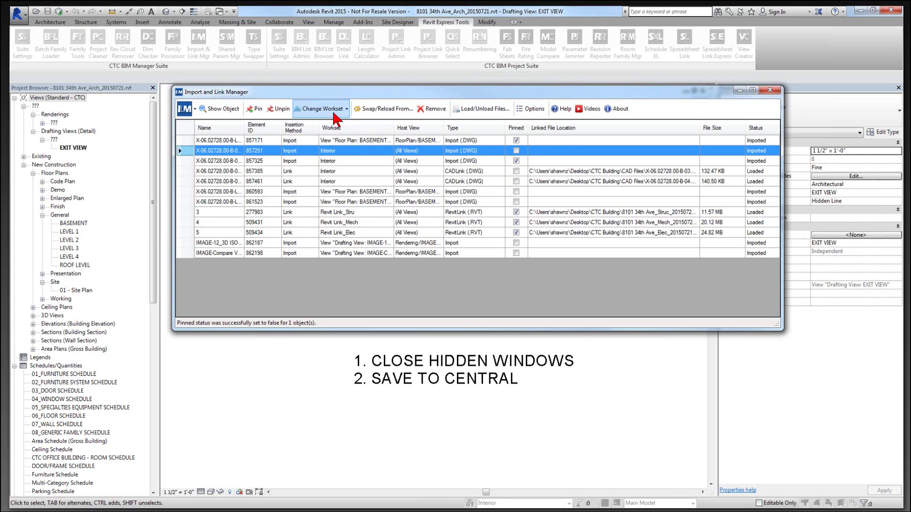
- Try to move the basement floor plan's DWG import, element ID 857171, to the Shared Levels and Grids workset
{"action": "left_click", "coordinate": [343, 141]}
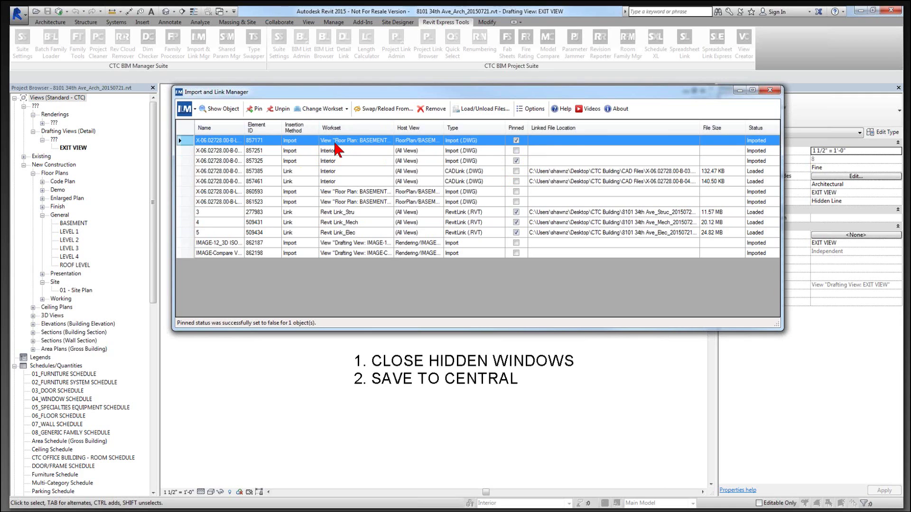
{"action": "left_click", "coordinate": [327, 108]}
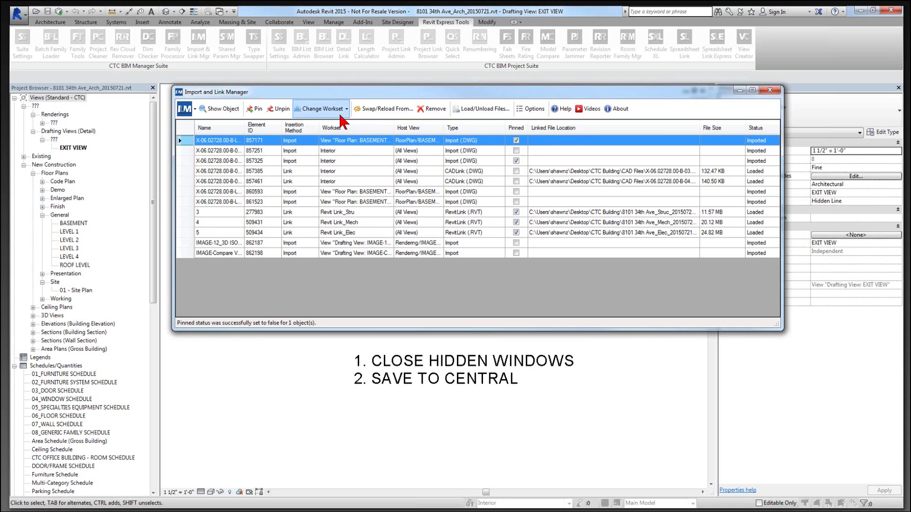
{"action": "left_click", "coordinate": [335, 142]}
{"action": "left_click", "coordinate": [323, 109]}
{"action": "left_click", "coordinate": [350, 135]}
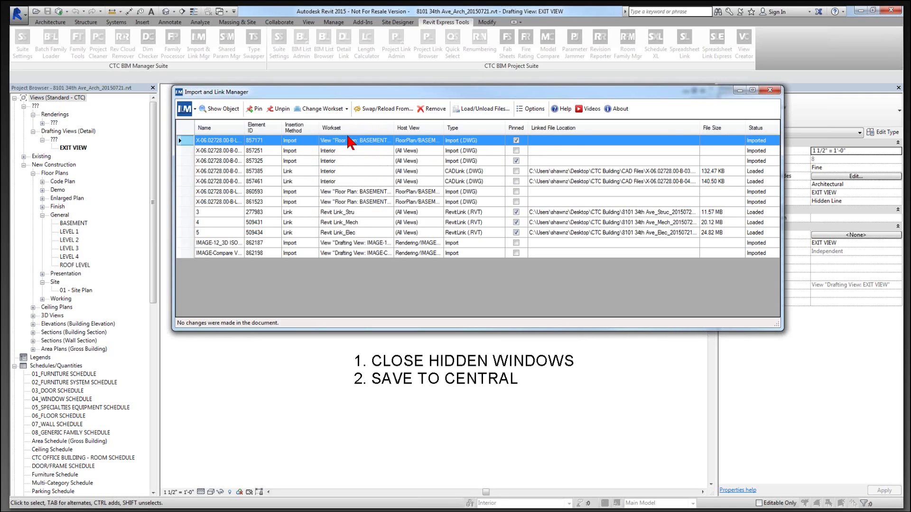
- Change the workset of the DWG import with element ID 857251 to CAD Link
{"action": "left_click", "coordinate": [343, 151]}
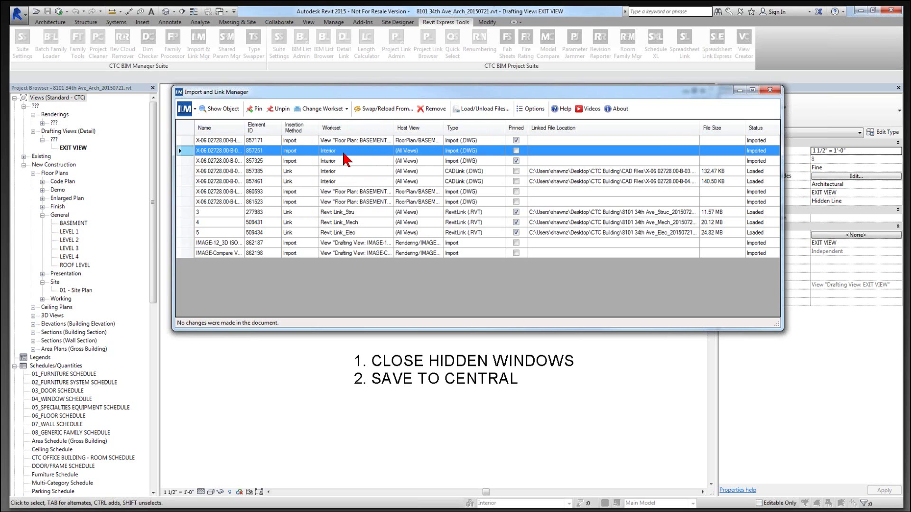
{"action": "left_click", "coordinate": [341, 109]}
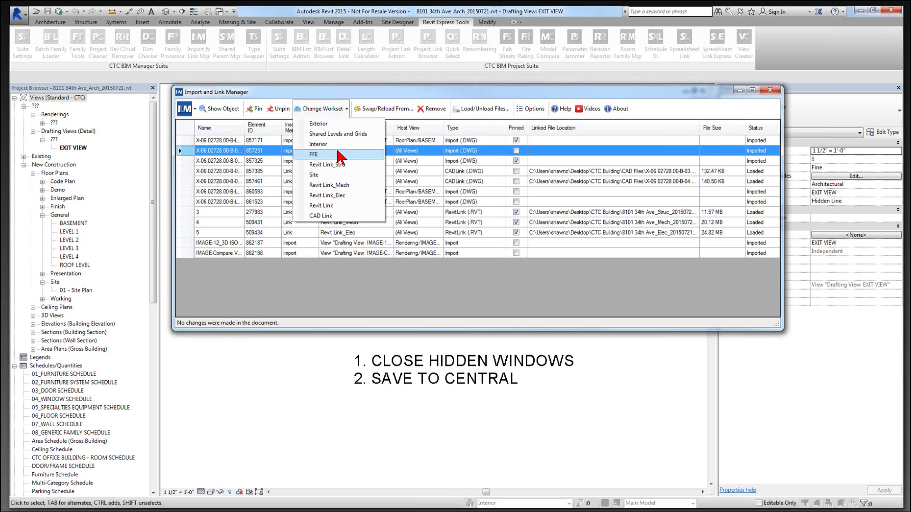
{"action": "key", "text": "Return"}
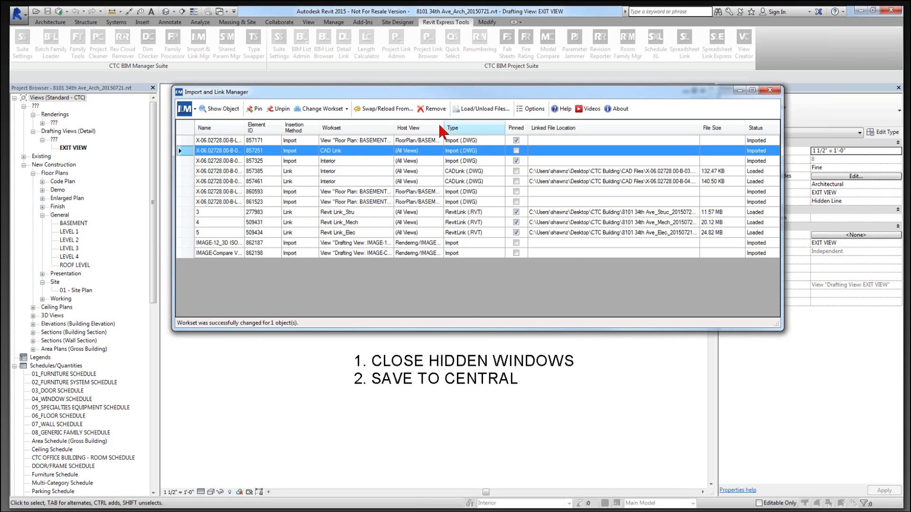
{"action": "left_click", "coordinate": [516, 160]}
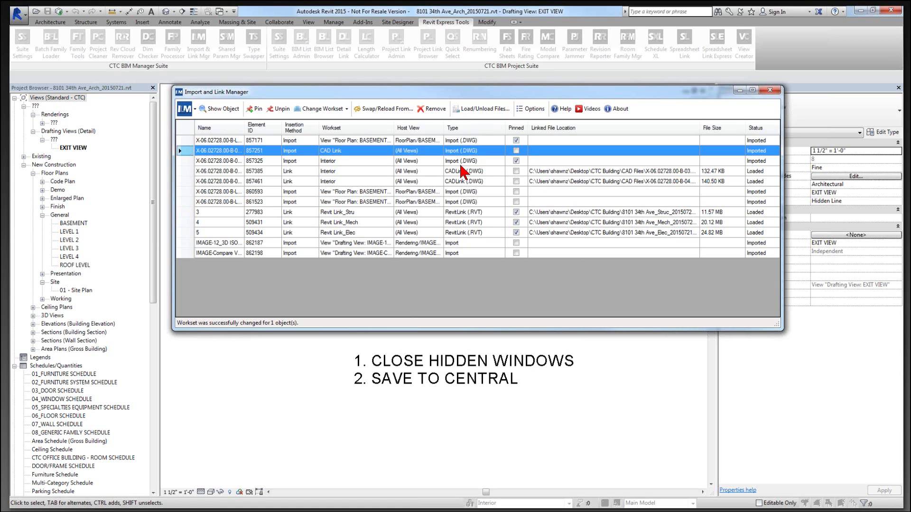
- Try to open 8101 34th Ave_Elec_20150721.rvt from the desktop's CTC Building folder in Load/Unload Files
{"action": "left_click", "coordinate": [476, 110]}
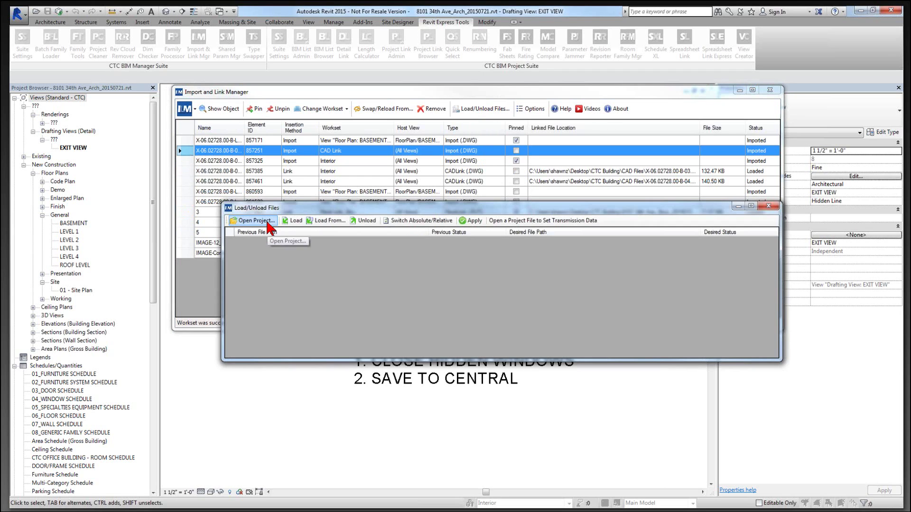
{"action": "left_click_drag", "start_coordinate": [264, 210], "coordinate": [268, 231]}
{"action": "left_click", "coordinate": [263, 241]}
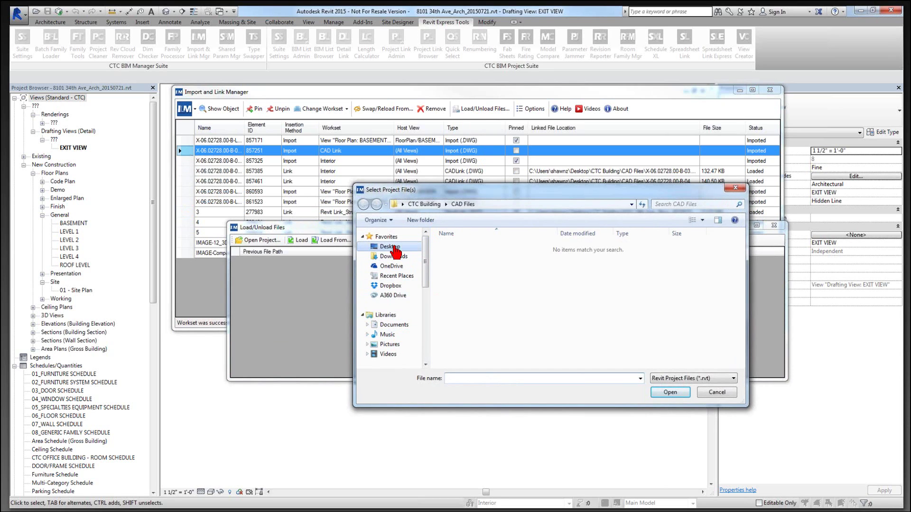
{"action": "left_click", "coordinate": [390, 246]}
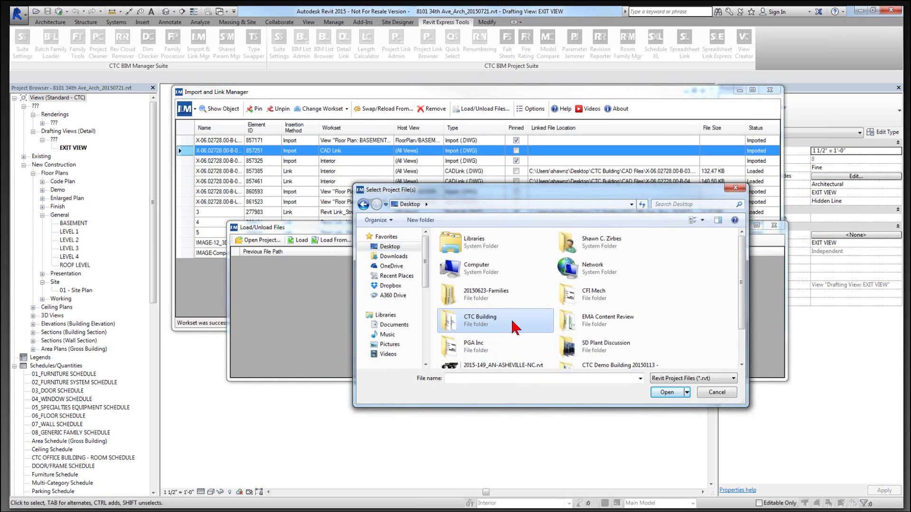
{"action": "double_click", "coordinate": [515, 327]}
{"action": "left_click", "coordinate": [502, 316]}
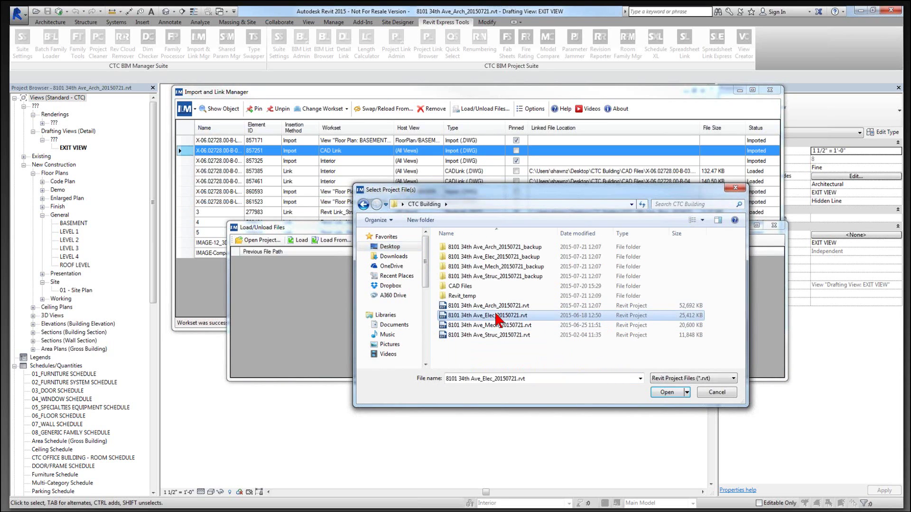
{"action": "left_click", "coordinate": [670, 395]}
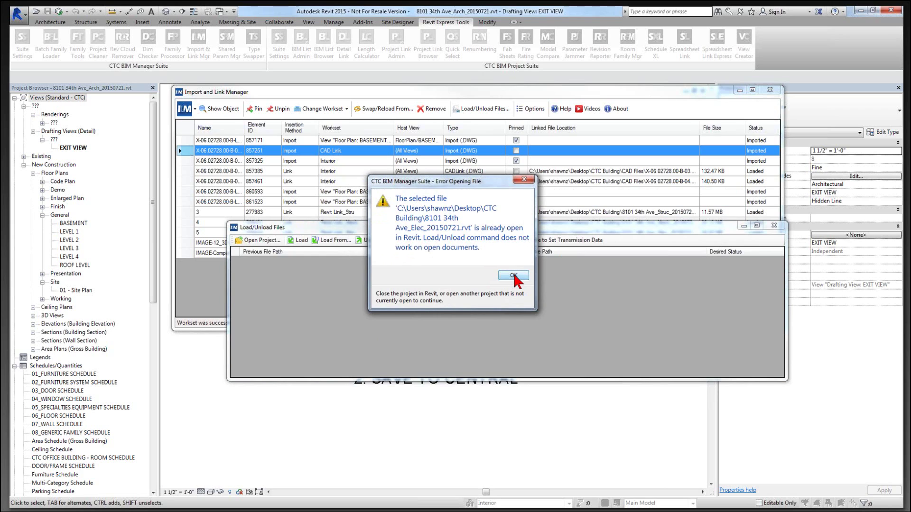
{"action": "left_click", "coordinate": [513, 275]}
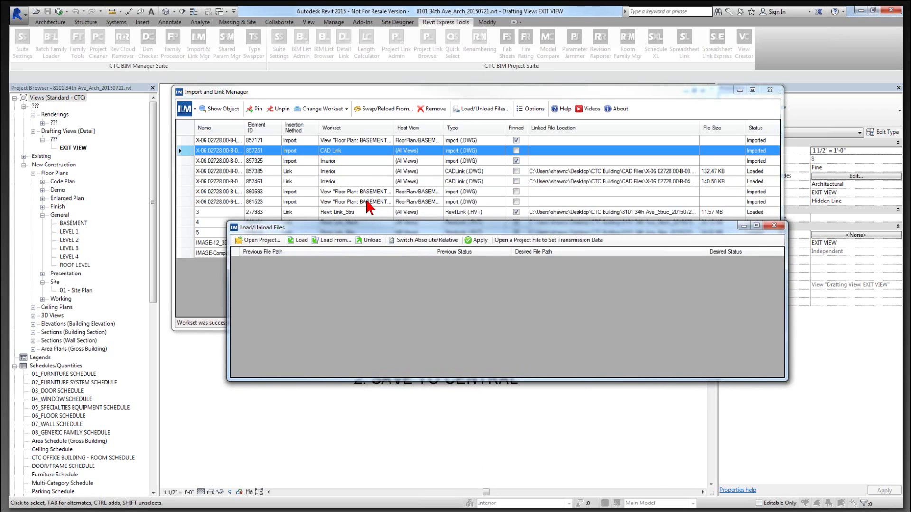
- Look over the project files in the CTC Building folder for Load/Unload Files, and close the tool without opening one
{"action": "left_click_drag", "start_coordinate": [369, 227], "coordinate": [352, 315]}
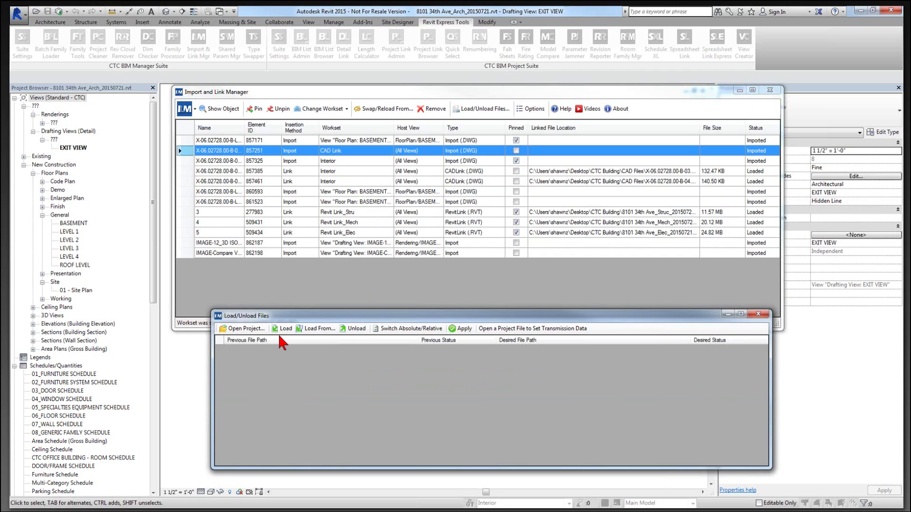
{"action": "left_click", "coordinate": [248, 332]}
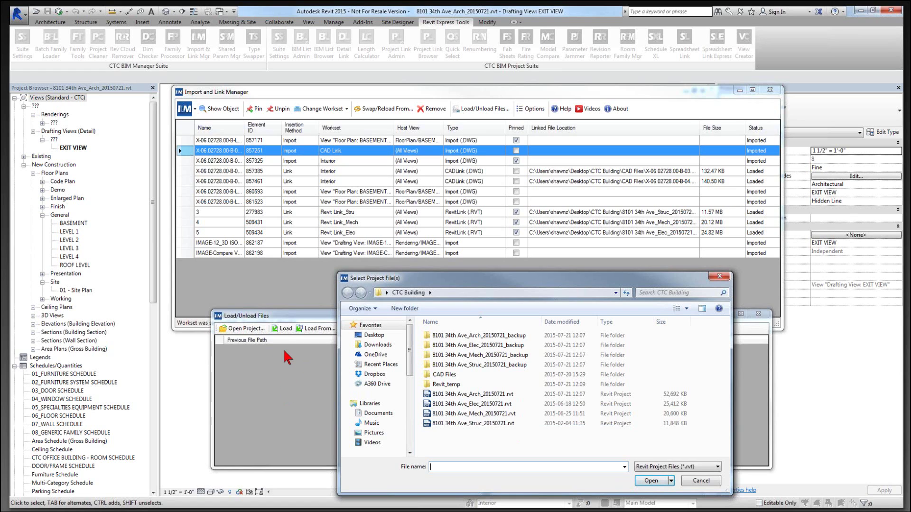
{"action": "left_click_drag", "start_coordinate": [450, 281], "coordinate": [541, 211]}
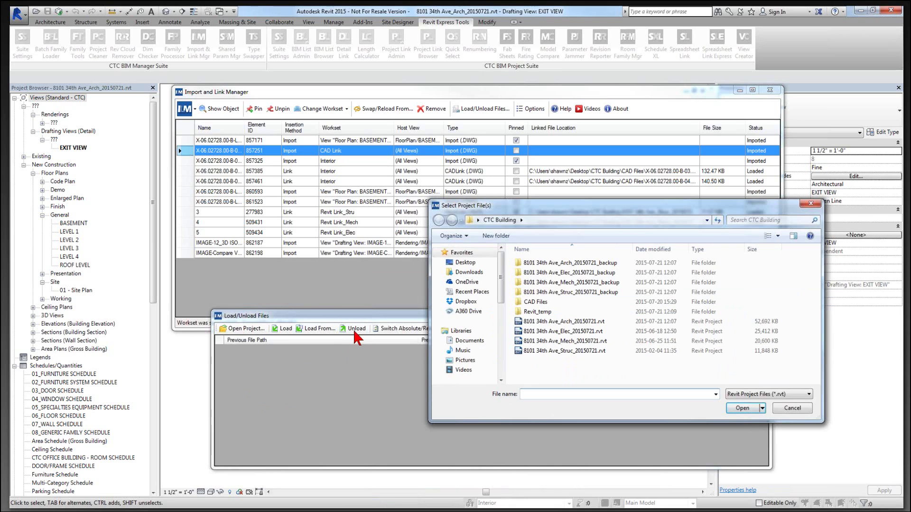
{"action": "left_click", "coordinate": [790, 410]}
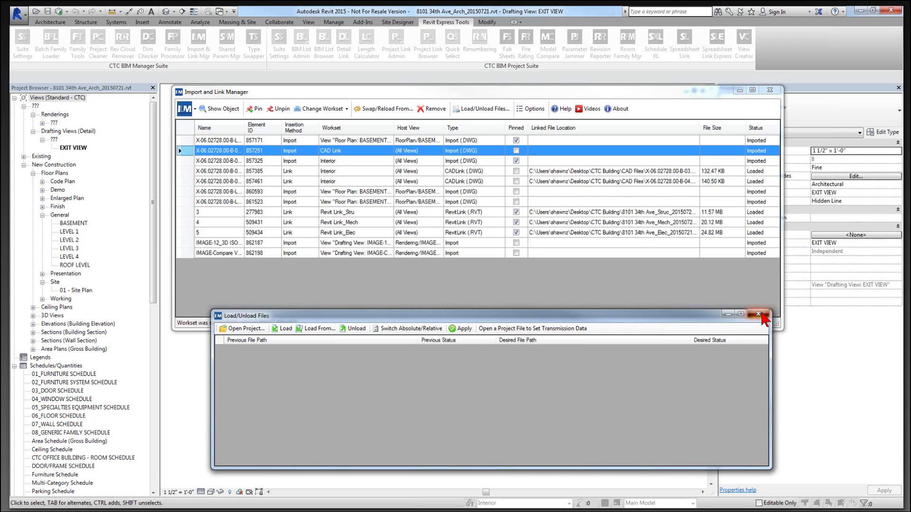
{"action": "left_click", "coordinate": [758, 316]}
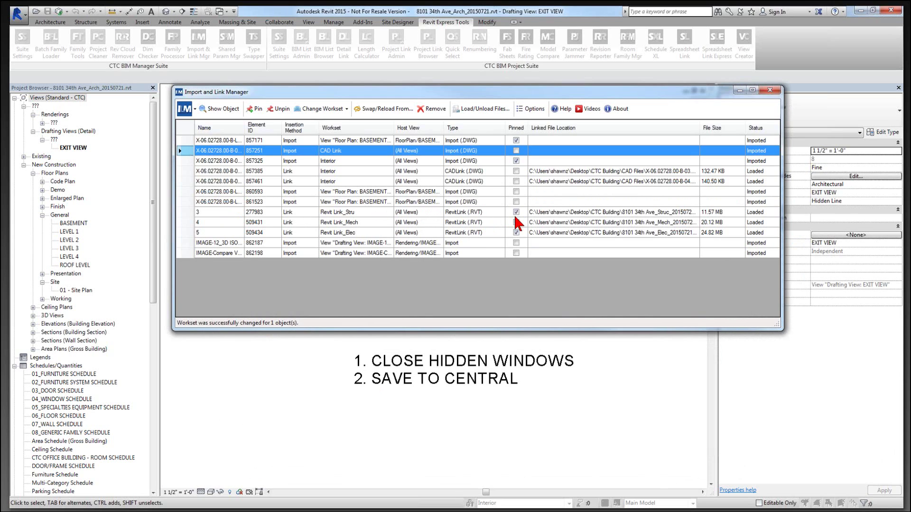
- Compare the rows of the structural, mechanical and electrical Revit links, checking each link's workset and linked file location
{"action": "left_click", "coordinate": [212, 212]}
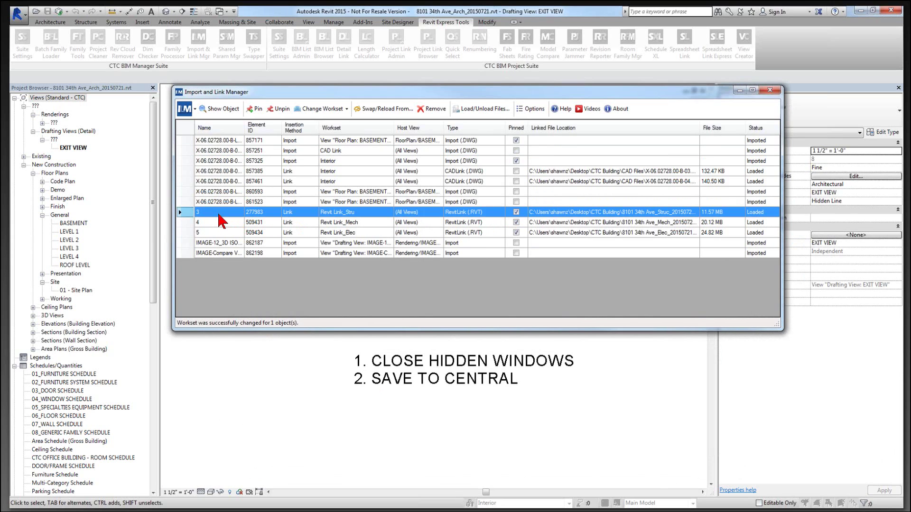
{"action": "left_click", "coordinate": [222, 222]}
{"action": "left_click", "coordinate": [231, 233]}
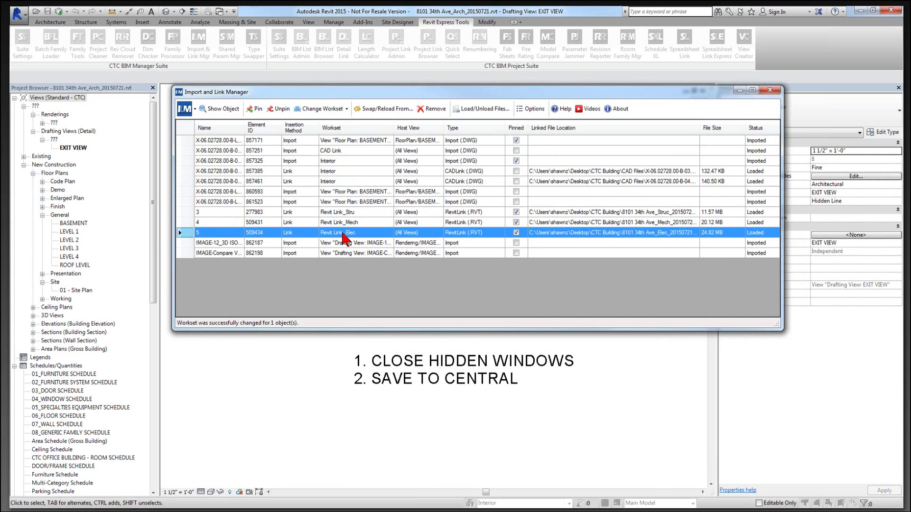
{"action": "left_click", "coordinate": [224, 223]}
{"action": "left_click", "coordinate": [225, 212]}
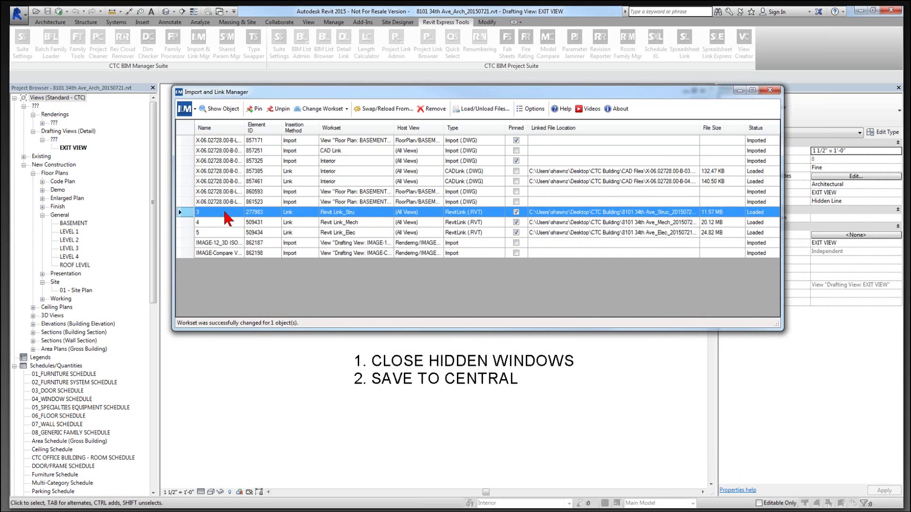
{"action": "left_click", "coordinate": [226, 222]}
{"action": "left_click", "coordinate": [231, 213]}
{"action": "left_click", "coordinate": [232, 233]}
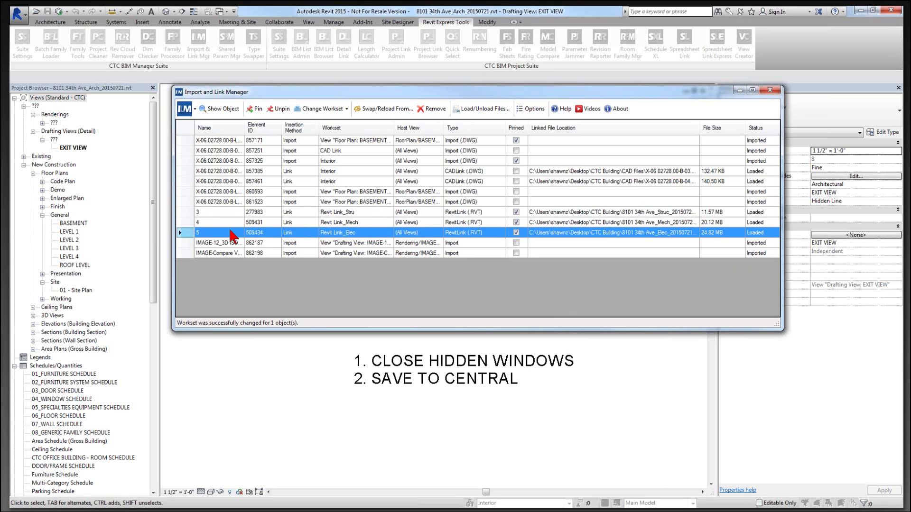
{"action": "left_click", "coordinate": [232, 213]}
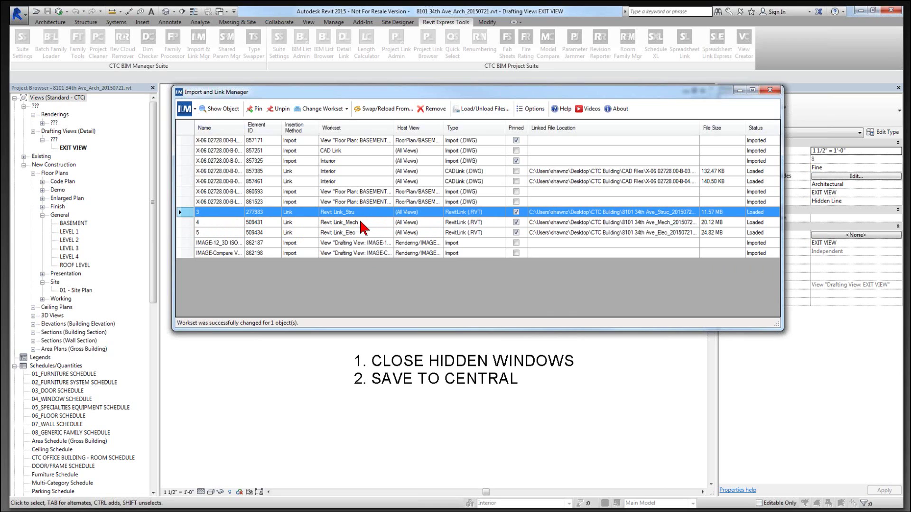
{"action": "left_click", "coordinate": [344, 224]}
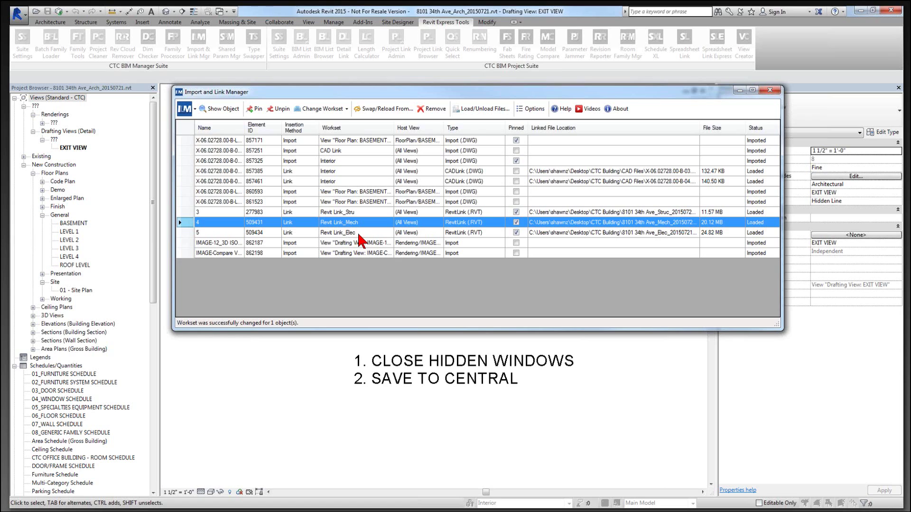
- Review the workset assigned to each of the three Revit link instances, and close the Import and Link Manager
{"action": "left_click", "coordinate": [359, 213]}
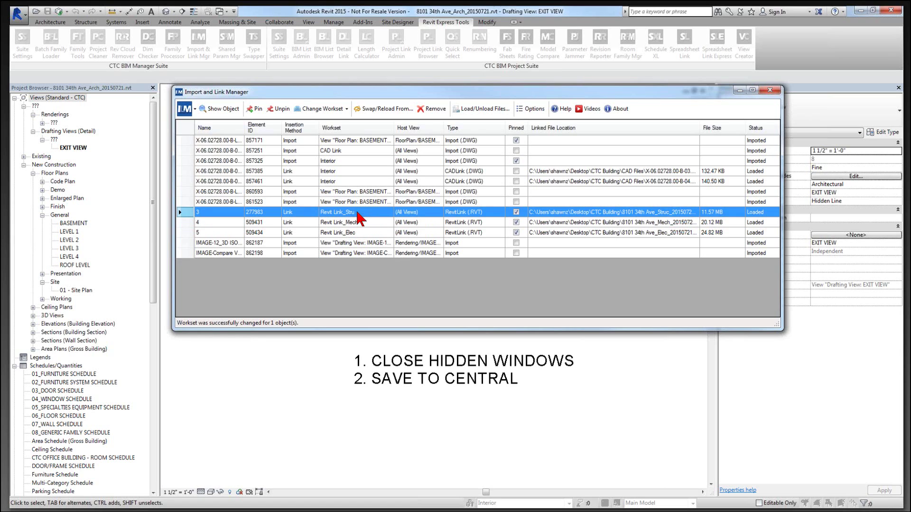
{"action": "left_click", "coordinate": [362, 233]}
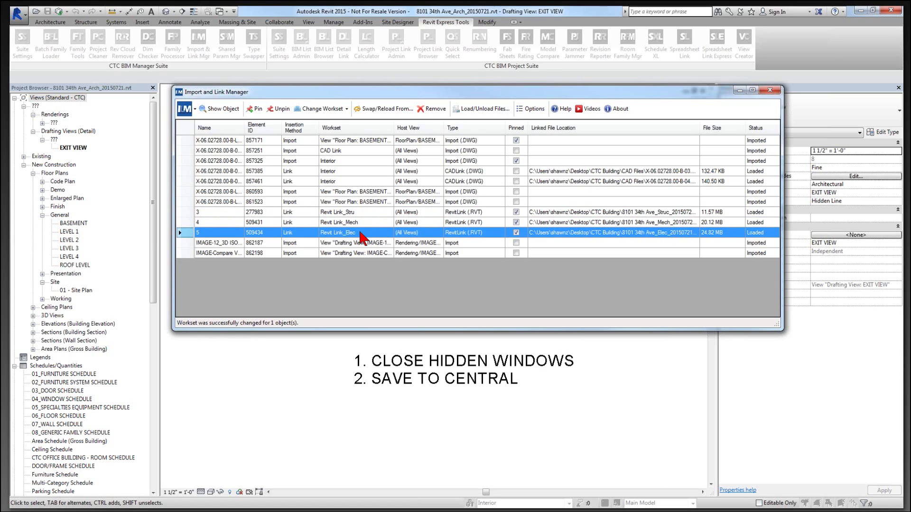
{"action": "left_click", "coordinate": [362, 213]}
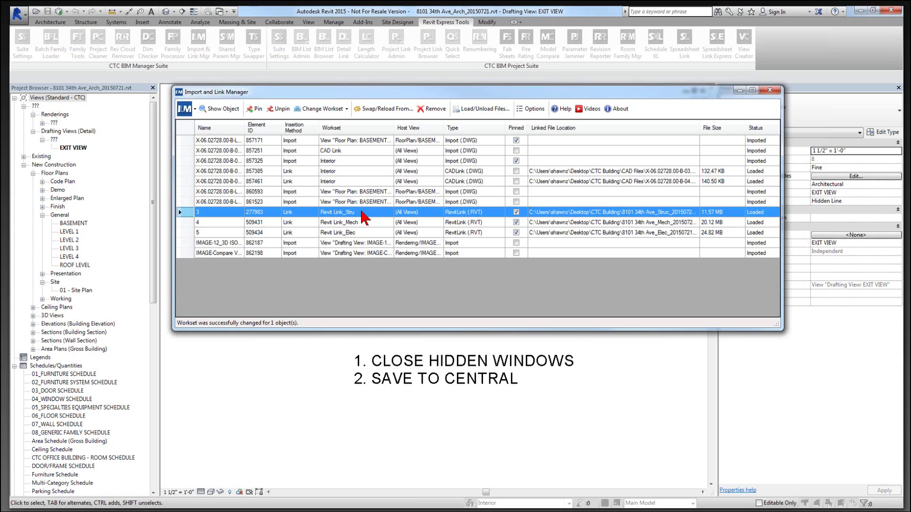
{"action": "left_click", "coordinate": [374, 222]}
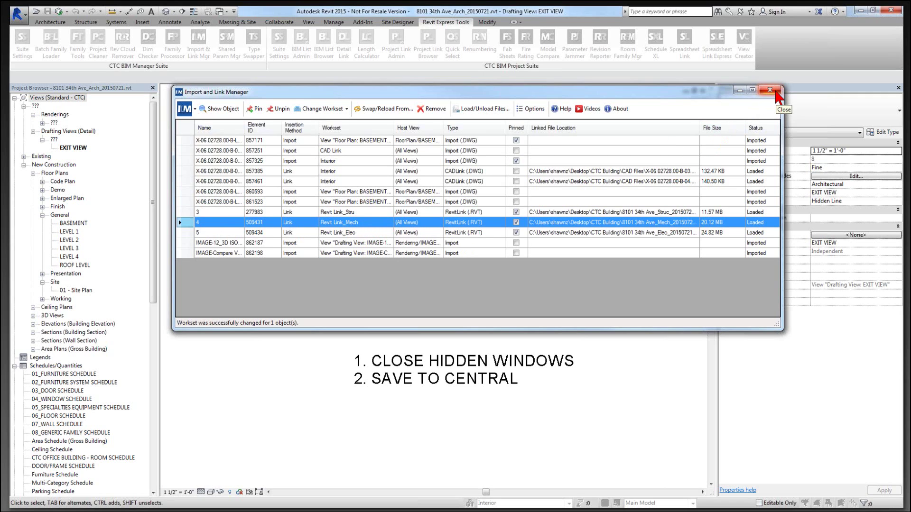
{"action": "left_click", "coordinate": [776, 96]}
- Expand the project's Revit Links and check the type workset of the electrical, mechanical and structural linked models
{"action": "left_click_drag", "start_coordinate": [152, 217], "coordinate": [154, 426]}
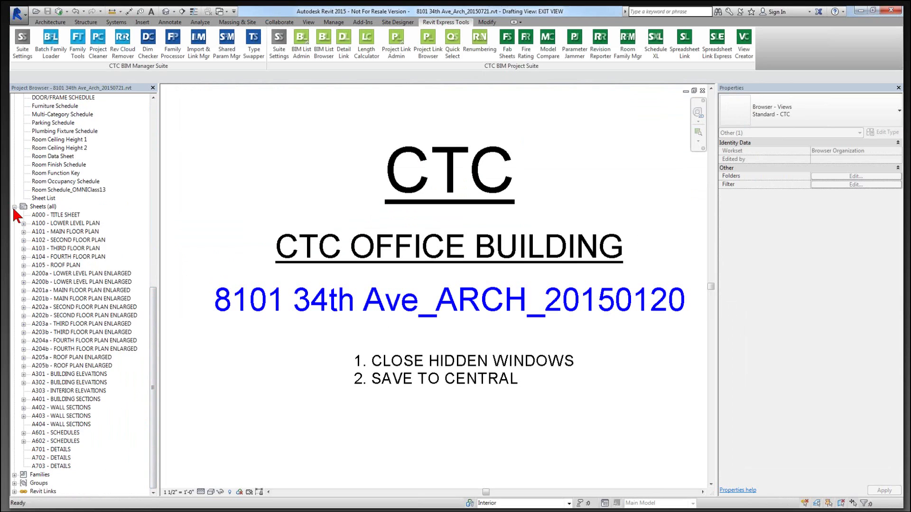
{"action": "left_click", "coordinate": [15, 207]}
{"action": "left_click", "coordinate": [14, 491]}
{"action": "left_click", "coordinate": [81, 475]}
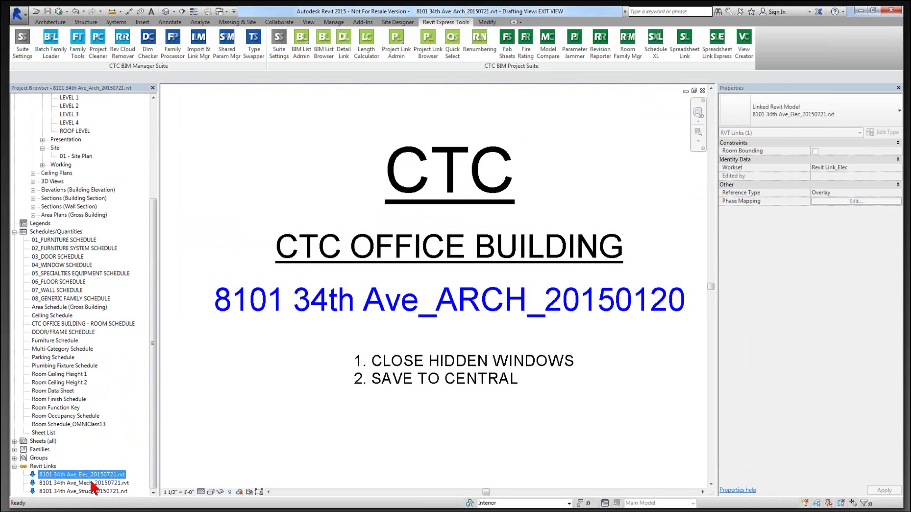
{"action": "left_click", "coordinate": [93, 483]}
{"action": "left_click", "coordinate": [98, 492]}
{"action": "left_click", "coordinate": [99, 475]}
{"action": "left_click", "coordinate": [115, 484]}
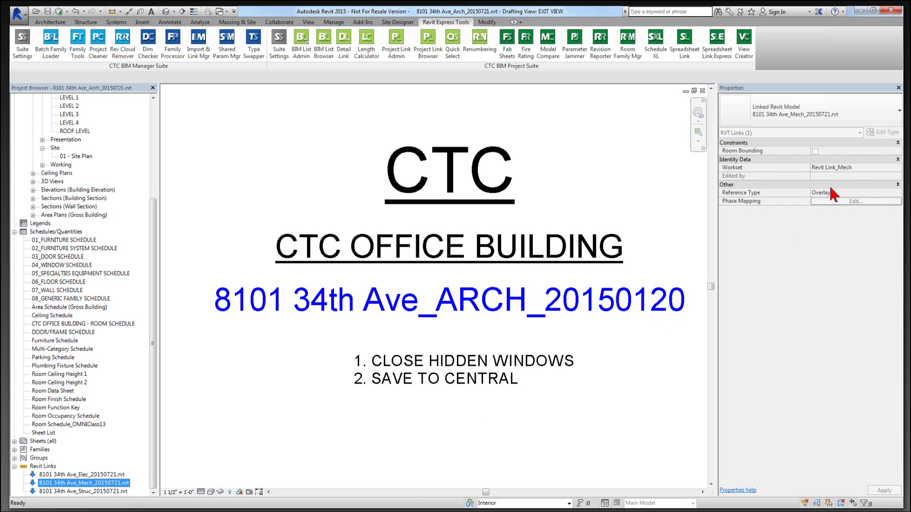
{"action": "left_click", "coordinate": [92, 491]}
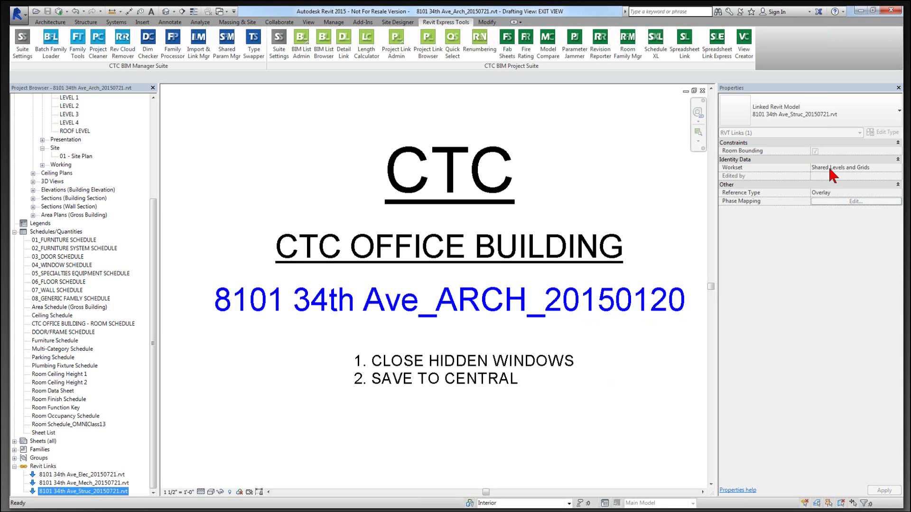
- Set the type workset of the linked model 8101 34th Ave_Struc_20150721.rvt to Revit Link_Stru
{"action": "double_click", "coordinate": [106, 496]}
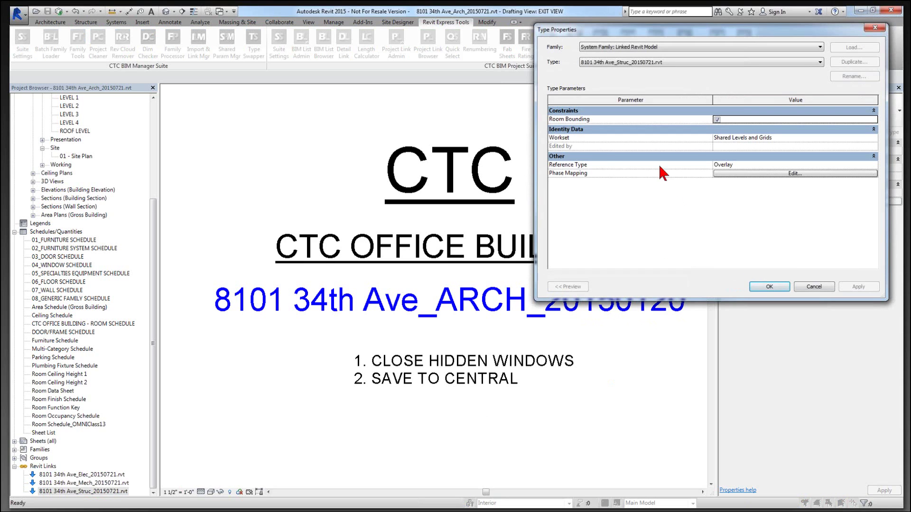
{"action": "left_click", "coordinate": [771, 138]}
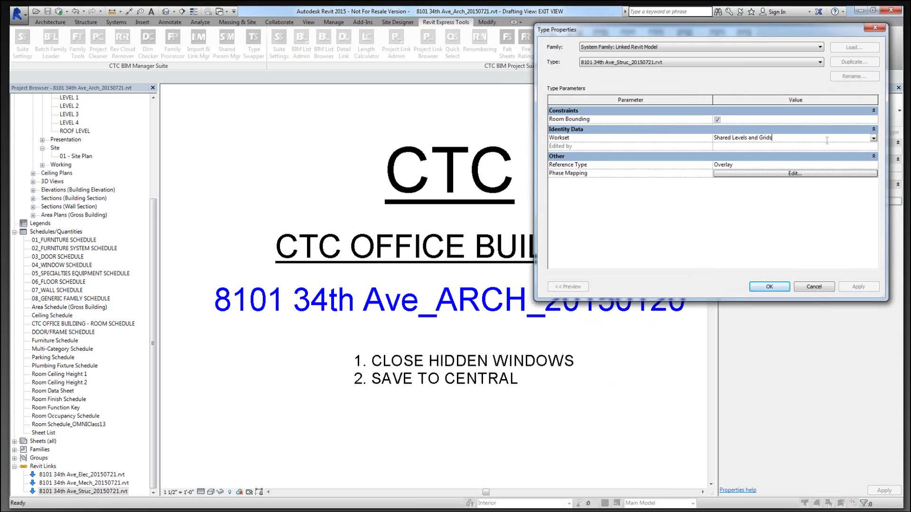
{"action": "left_click", "coordinate": [873, 138]}
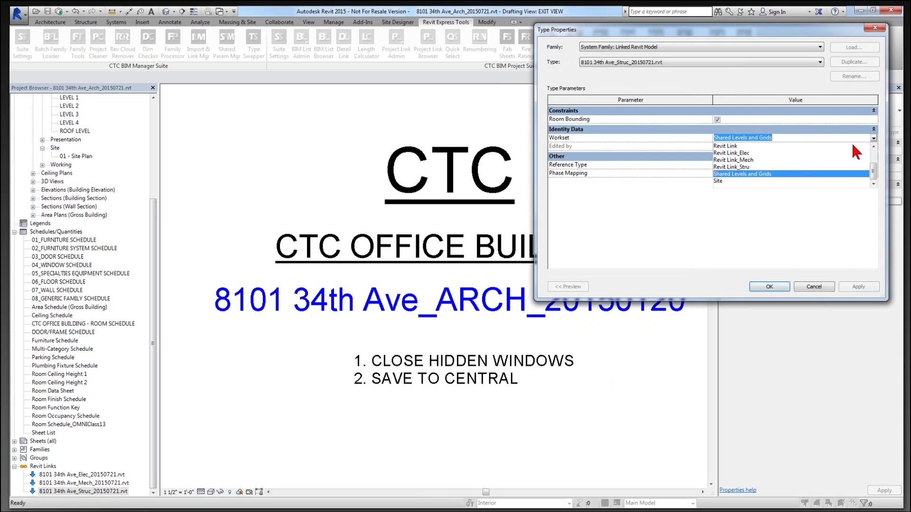
{"action": "left_click", "coordinate": [741, 168]}
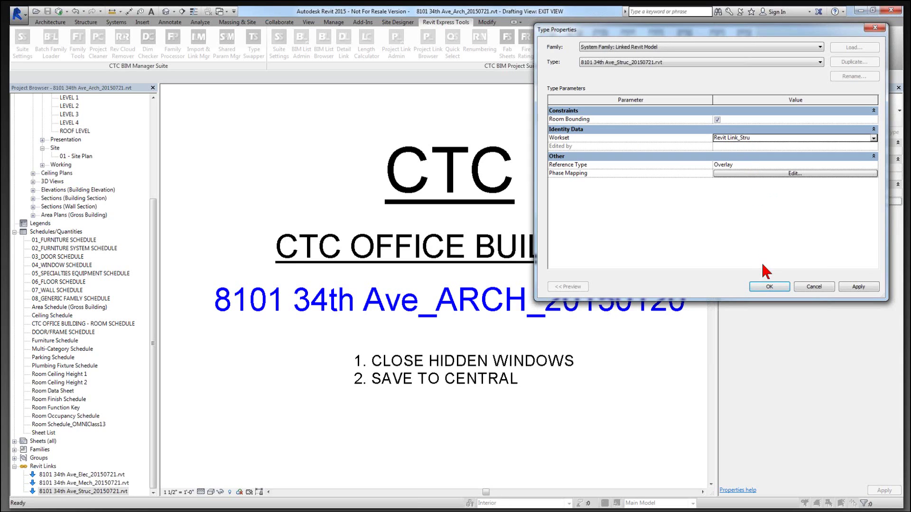
{"action": "left_click", "coordinate": [776, 291]}
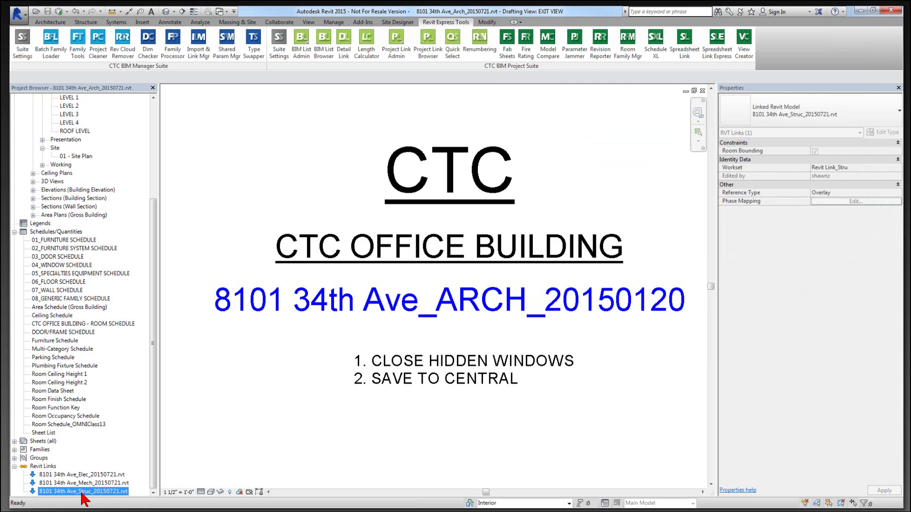
- Recheck the mechanical and structural link type worksets, and select all structural link instances in the entire project to inspect their workset
{"action": "left_click", "coordinate": [100, 481]}
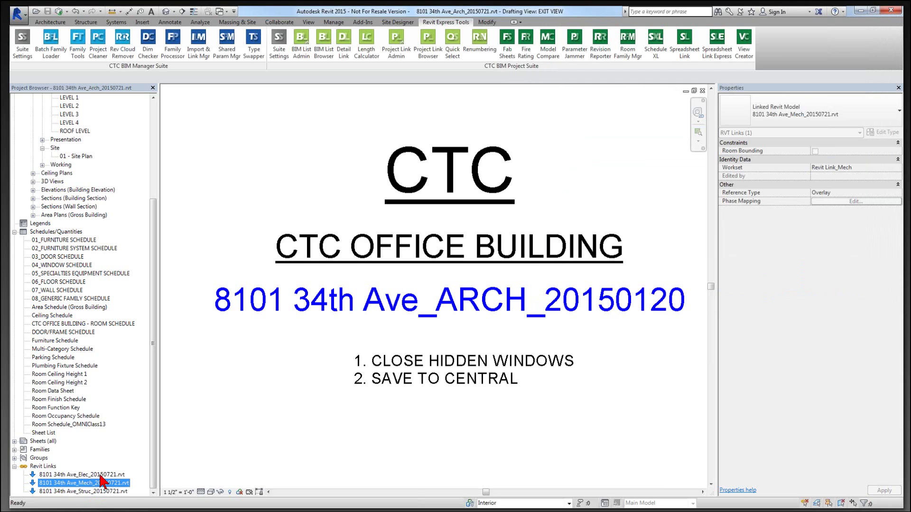
{"action": "left_click", "coordinate": [102, 491]}
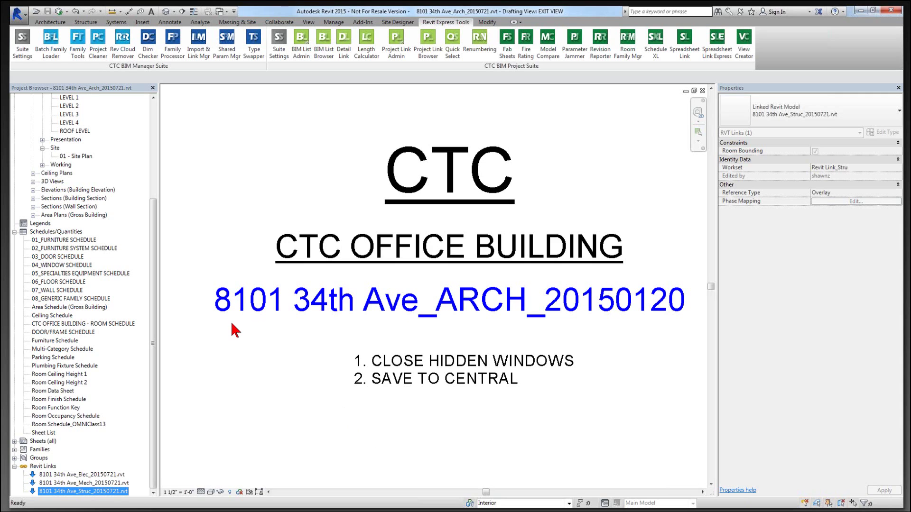
{"action": "right_click", "coordinate": [117, 492]}
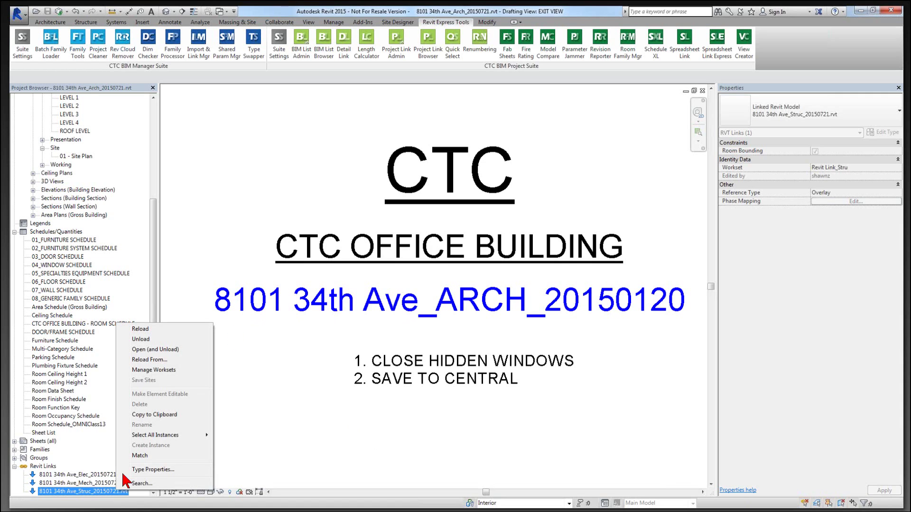
{"action": "mouse_move", "coordinate": [169, 440]}
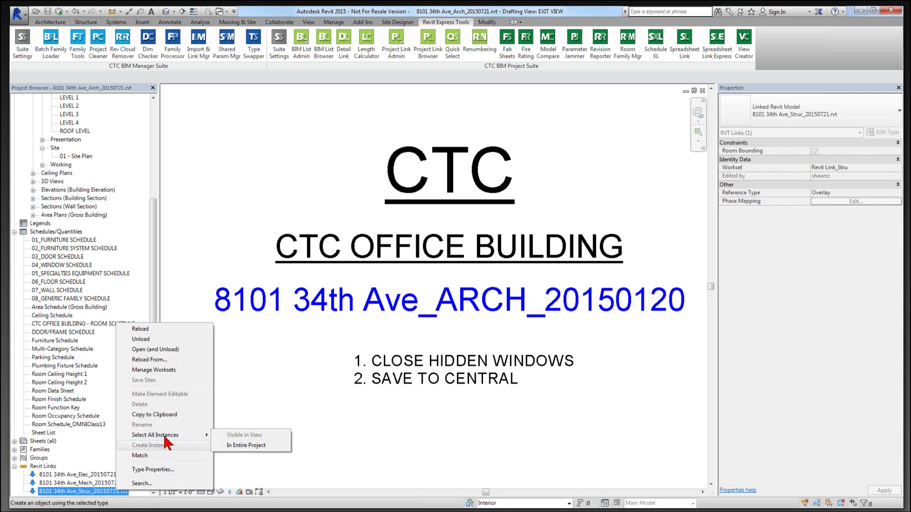
{"action": "left_click", "coordinate": [245, 441]}
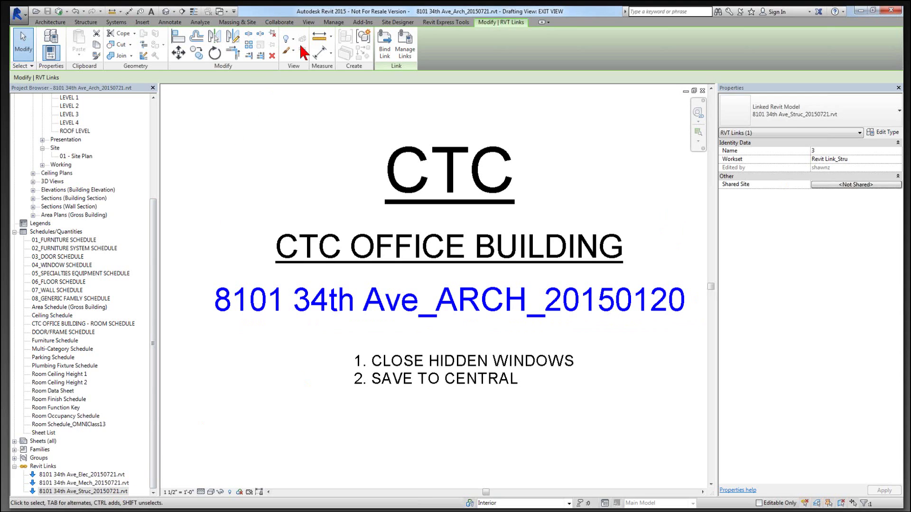
- Reopen the Import and Link Manager and select the electrical Revit link to review the link instances' worksets
{"action": "left_click", "coordinate": [426, 23]}
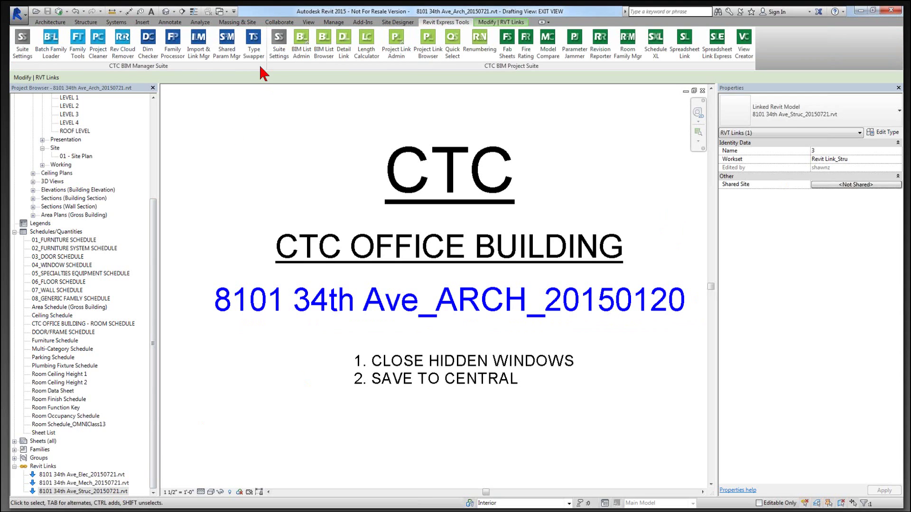
{"action": "left_click", "coordinate": [199, 48]}
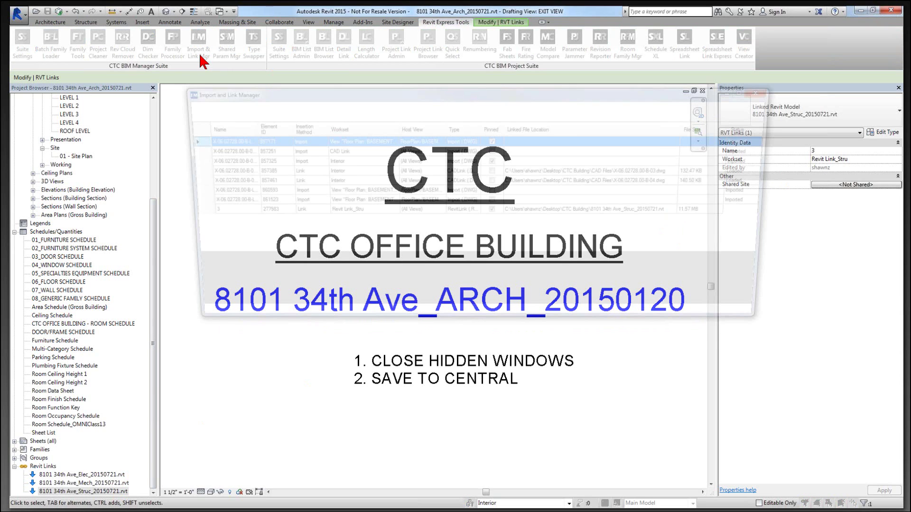
{"action": "left_click", "coordinate": [226, 233]}
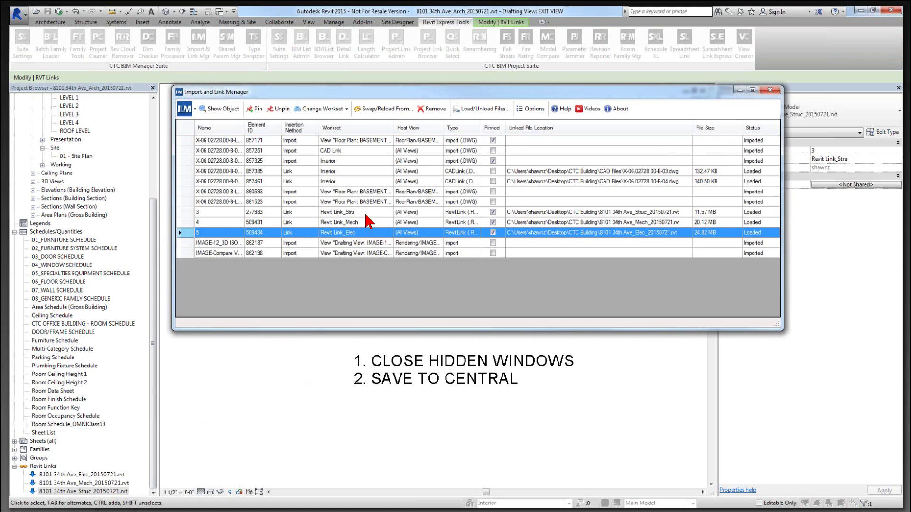